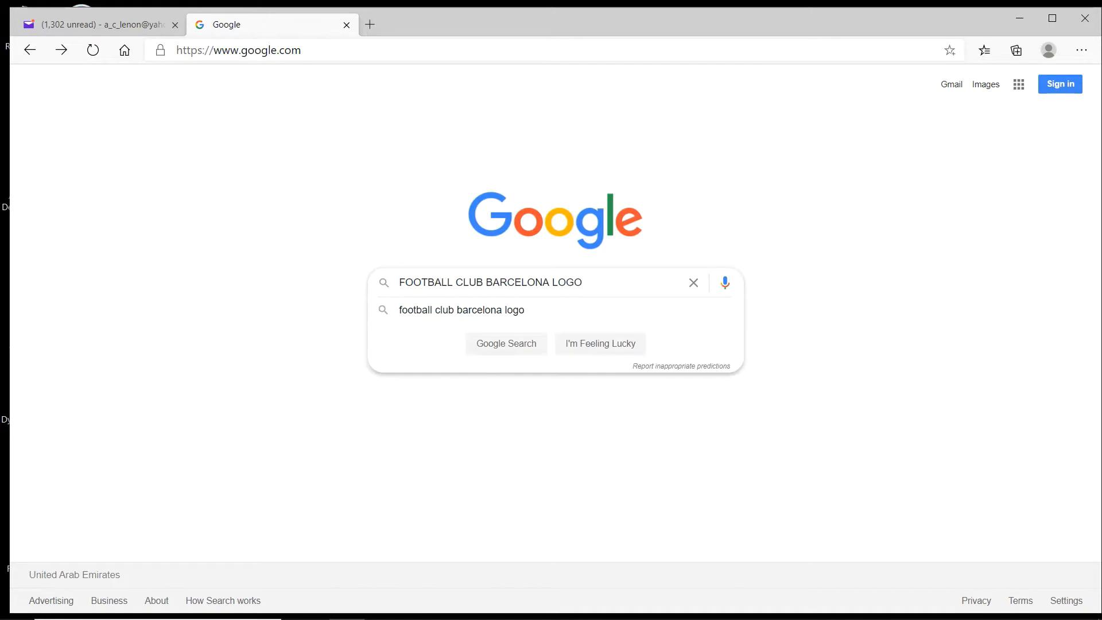
# - Search for large images of FOOTBALL CLUB BARCELONA LOGO and open the preview of the Wikipedia crest
pyautogui.press('Return')
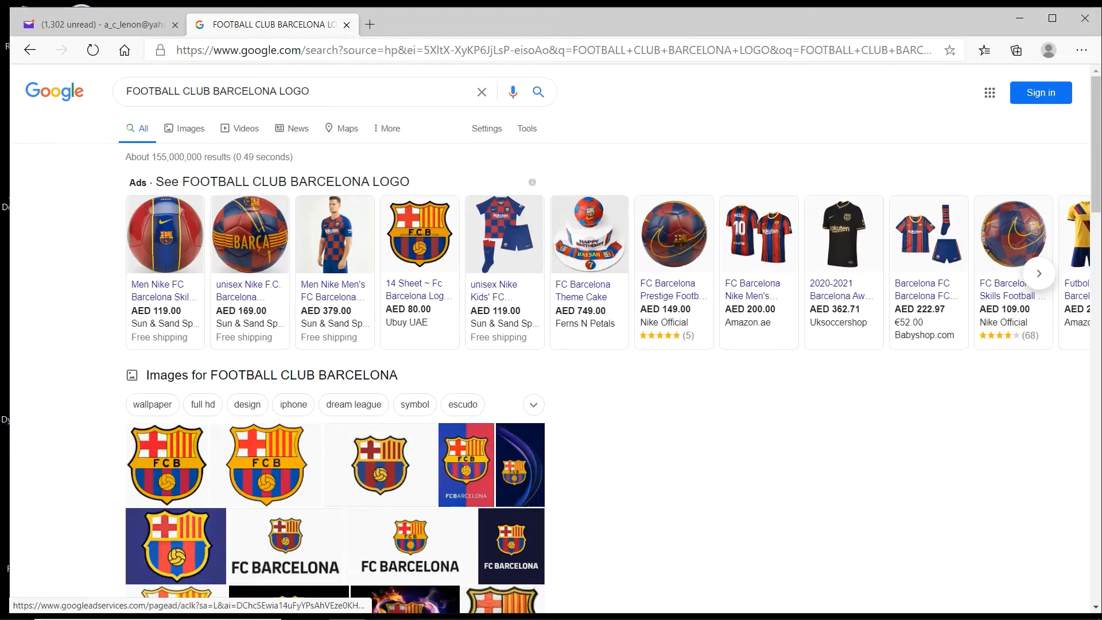
pyautogui.click(173, 126)
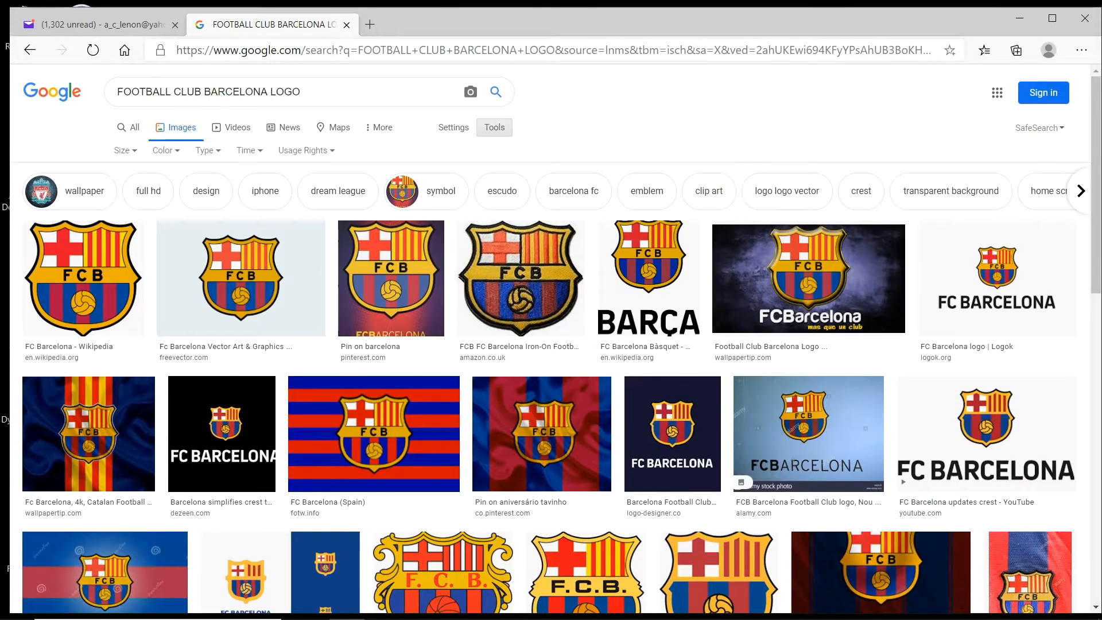
pyautogui.click(125, 149)
pyautogui.click(126, 187)
pyautogui.click(78, 167)
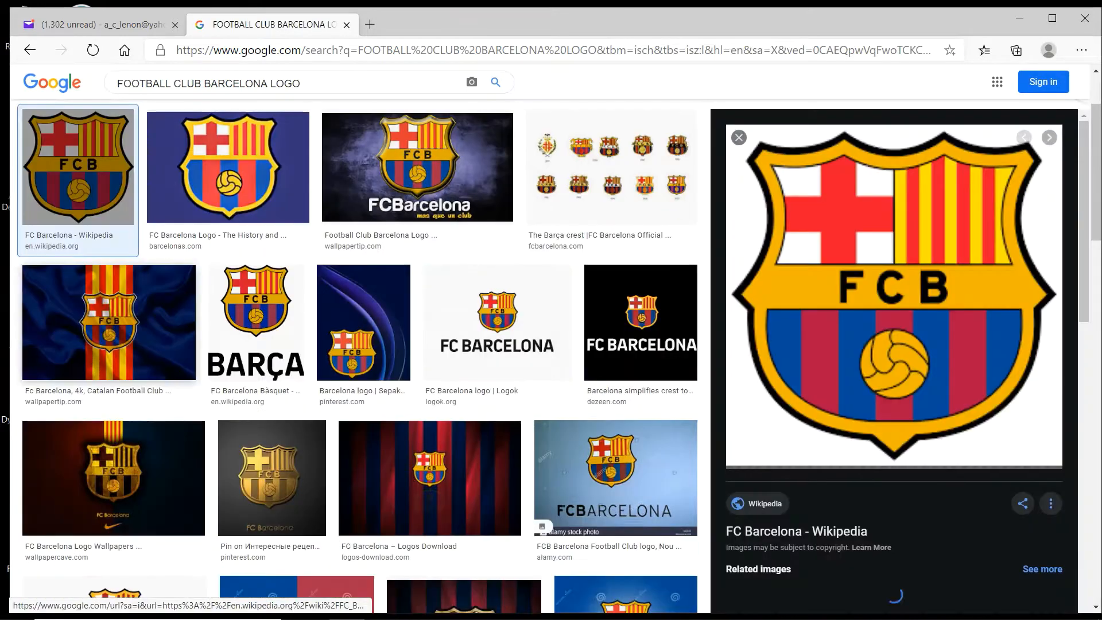
# - Save the previewed Wikipedia crest image to the computer
pyautogui.rightClick(864, 240)
pyautogui.click(899, 404)
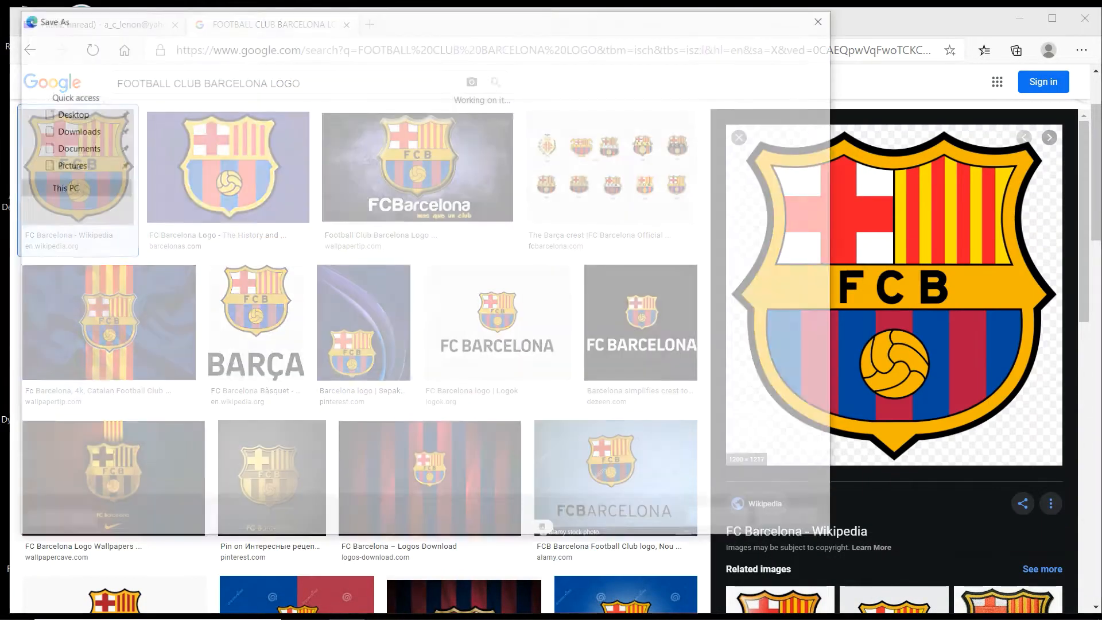
pyautogui.click(722, 520)
# - Minimize the browser and open the saved crest image from the FCB LOGO folder in Photoshop
pyautogui.click(1020, 19)
pyautogui.moveTo(489, 606)
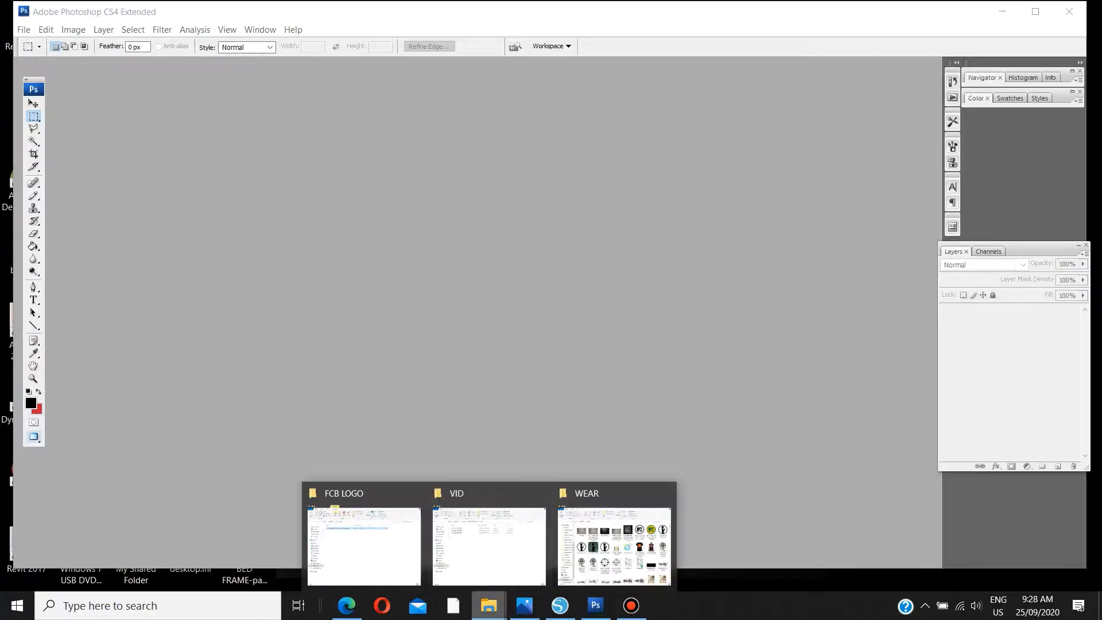
pyautogui.click(364, 545)
pyautogui.doubleClick(505, 253)
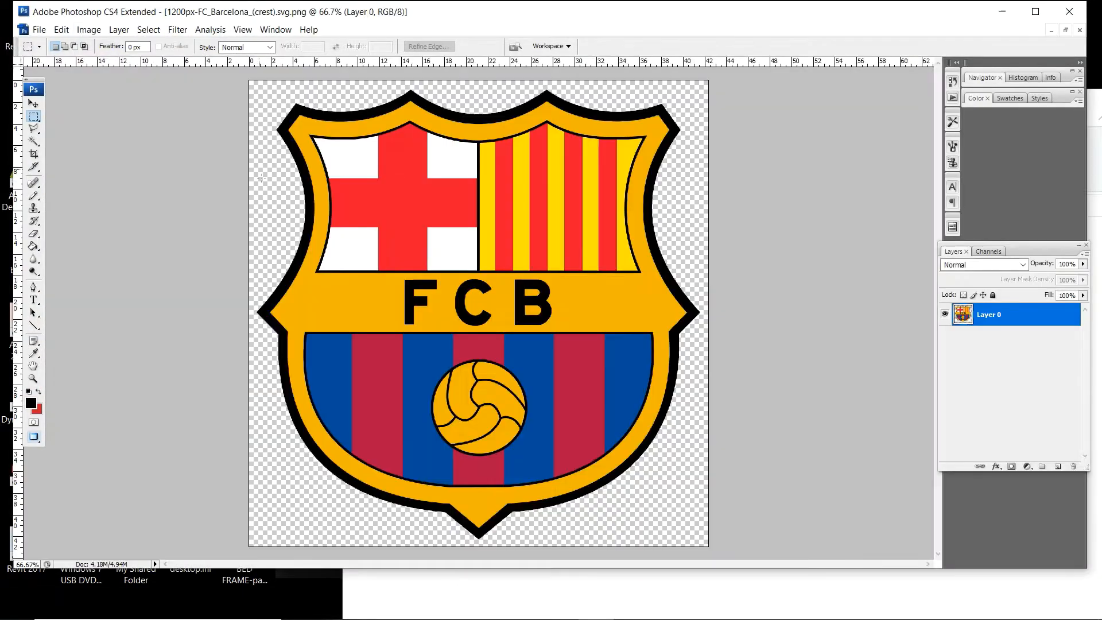
# - Resize the crest image to a document width of 75 cm
pyautogui.click(89, 30)
pyautogui.click(102, 135)
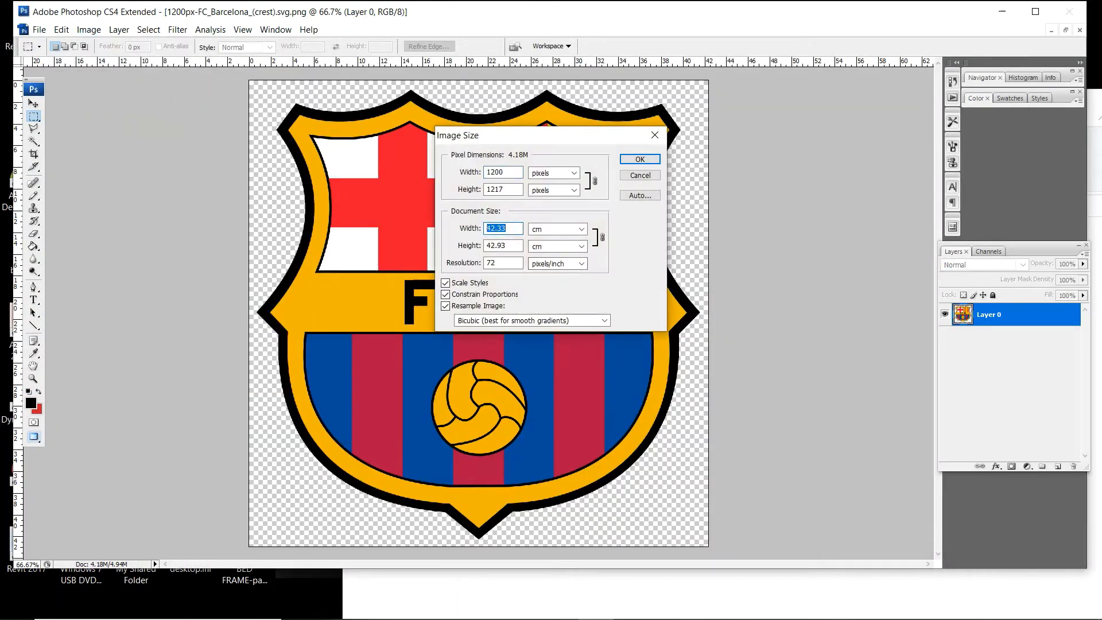
pyautogui.write('75')
pyautogui.press('Return')
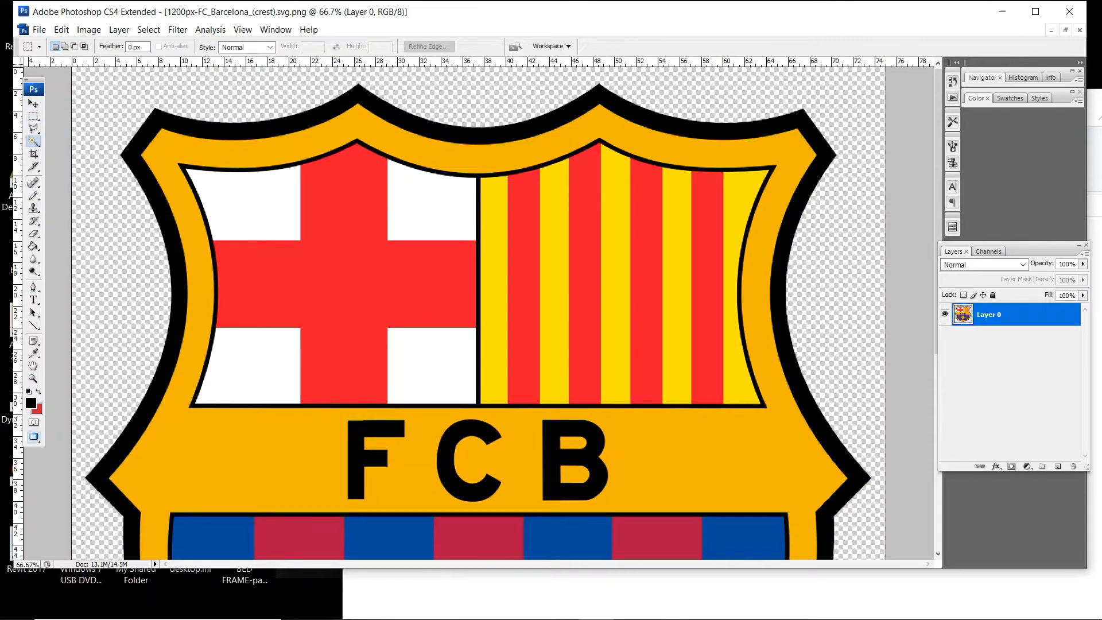
# - Select all black parts of the crest with the Magic Wand: outer border, inner outlines, FCB letters and ball lines
pyautogui.click(369, 108)
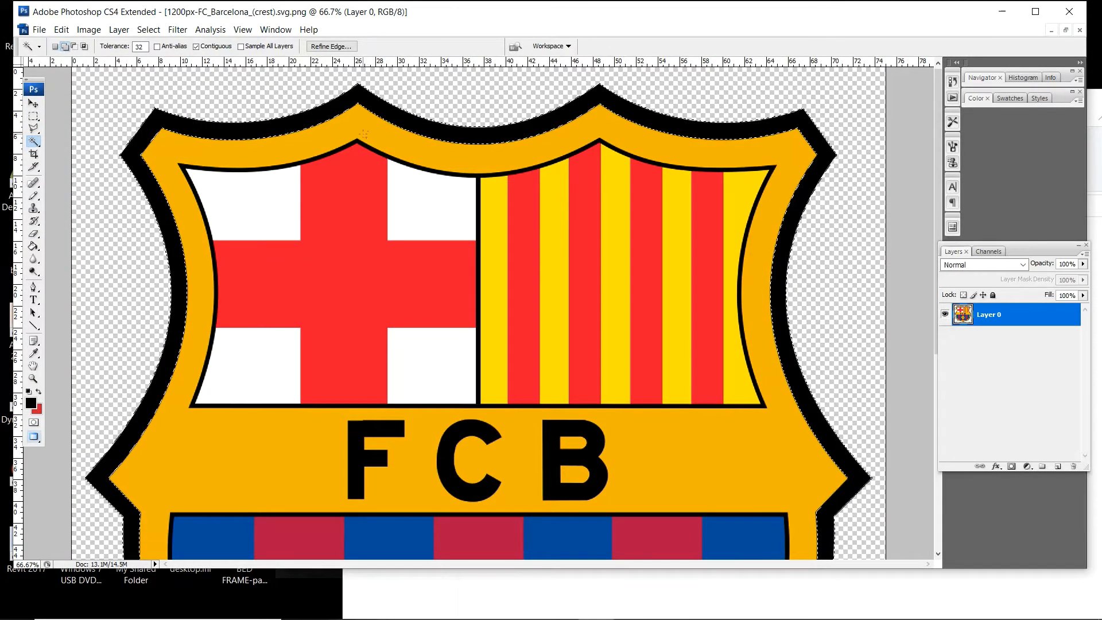
pyautogui.scroll(-3, 570, 374)
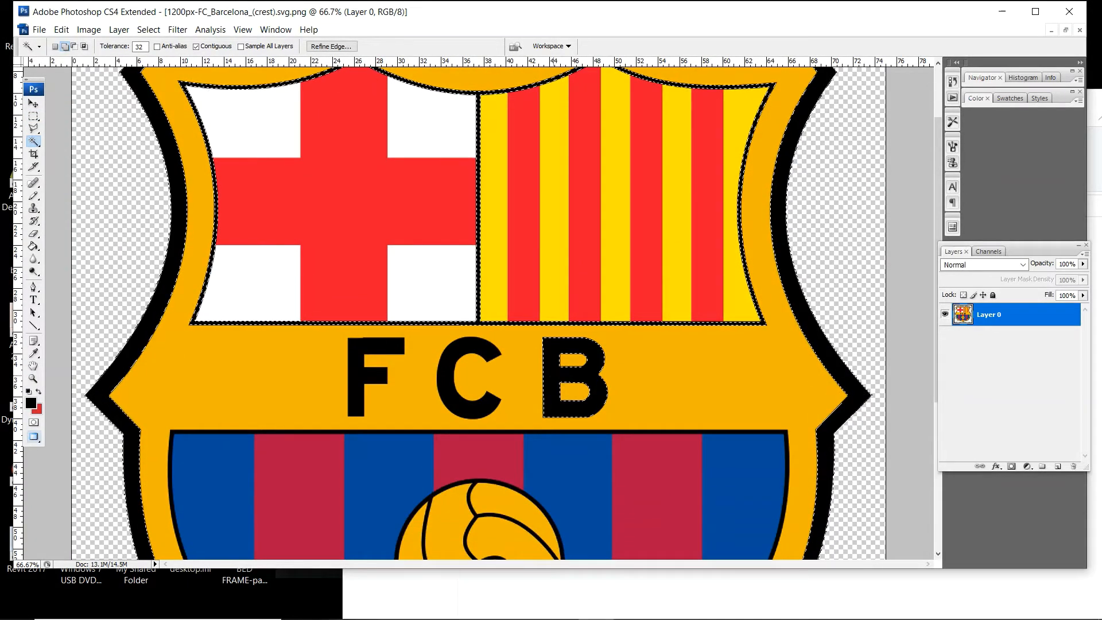
pyautogui.keyDown('shift'); pyautogui.click(447, 377); pyautogui.keyUp('shift')
pyautogui.keyDown('shift'); pyautogui.click(356, 379); pyautogui.keyUp('shift')
pyautogui.keyDown('shift'); pyautogui.click(450, 430); pyautogui.keyUp('shift')
pyautogui.scroll(-6, 459, 390)
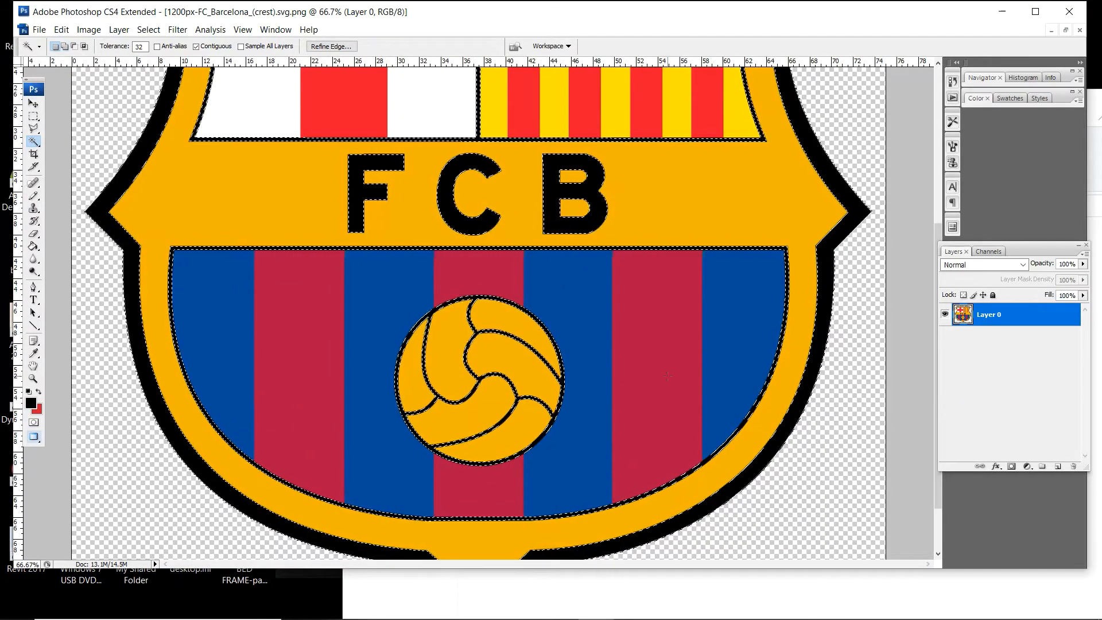
# - Add a new layer above the crest and fill the selected outlines and letters with black using the Paint Bucket
pyautogui.scroll(5, 675, 378)
pyautogui.scroll(3, 676, 378)
pyautogui.hotkey('ctrl', 'shift', 'alt', 'n')
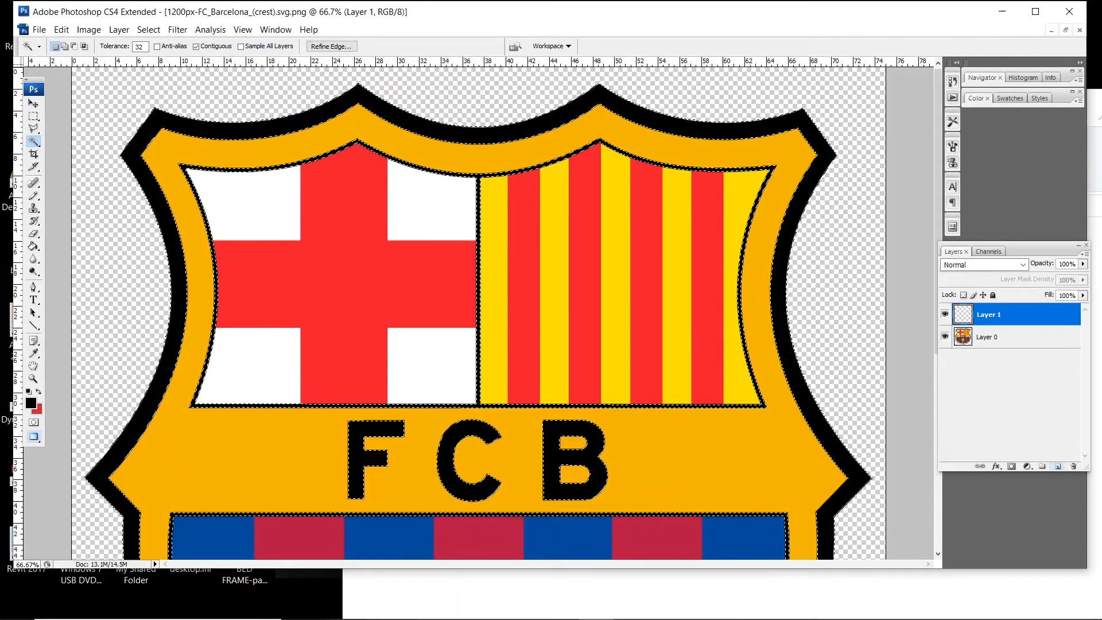
pyautogui.click(33, 247)
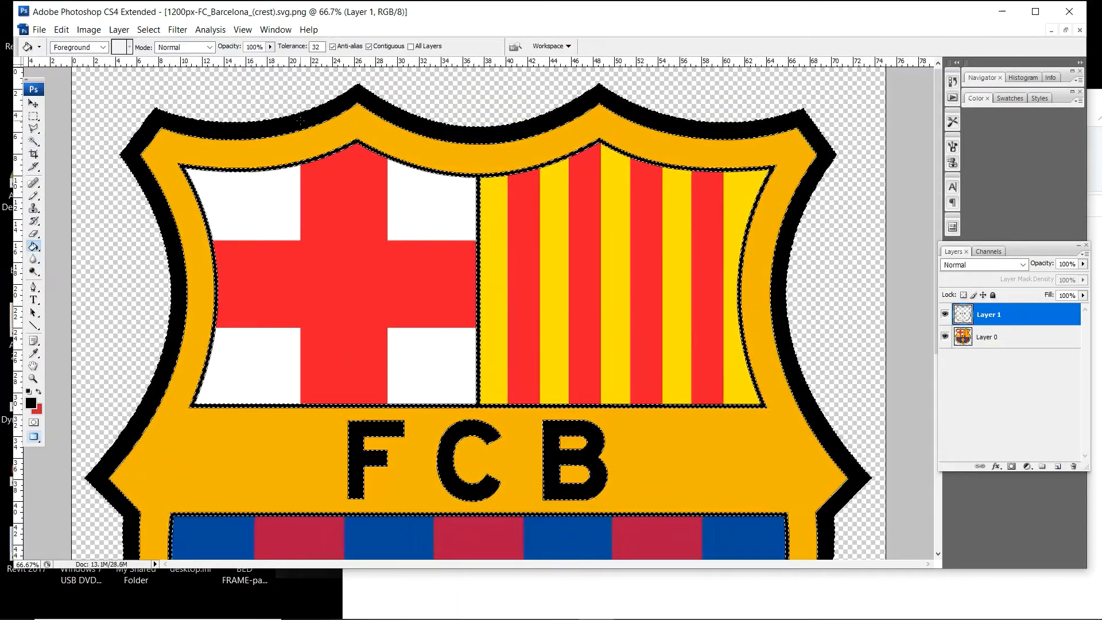
pyautogui.click(778, 298)
# - Preview the black outline layer on its own, hide it and return to the visible original crest on Layer 0
pyautogui.click(945, 337)
pyautogui.scroll(-5, 689, 356)
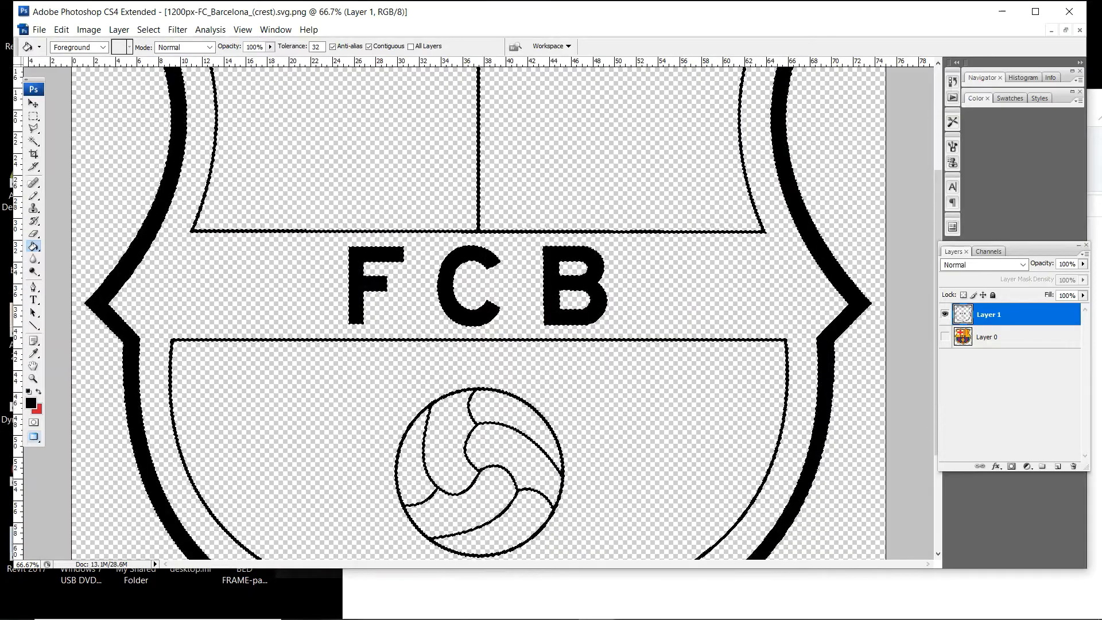
pyautogui.click(945, 315)
pyautogui.click(989, 337)
pyautogui.press('z')
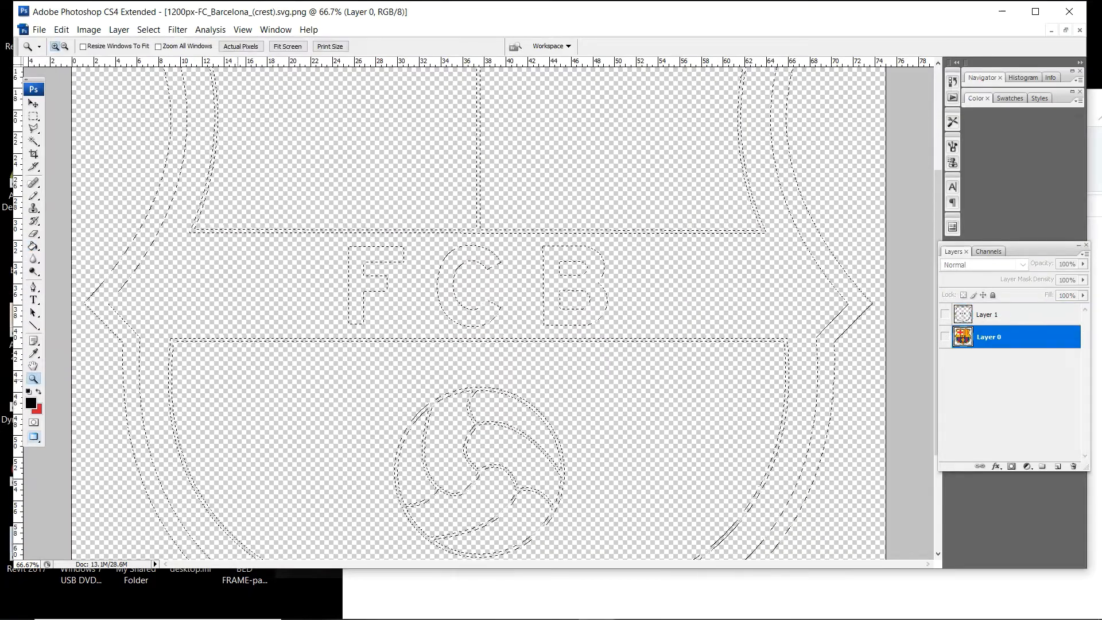
pyautogui.hotkey('ctrl', '-')
pyautogui.hotkey('ctrl', '-')
pyautogui.click(945, 337)
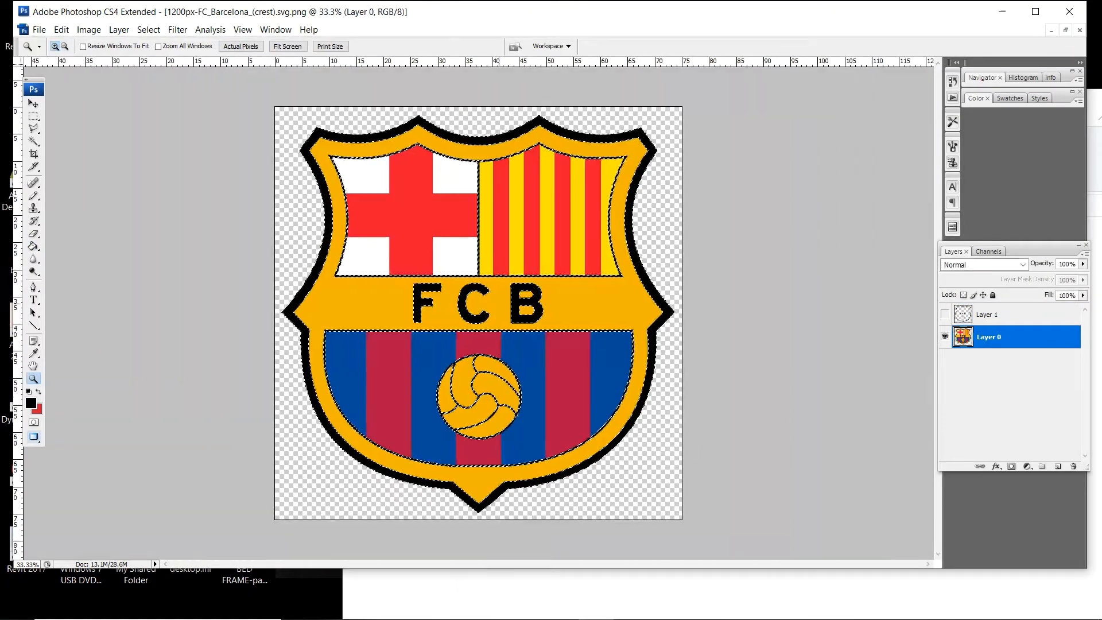
# - Select the red cross and all red stripes on Layer 0 with the Magic Wand and add a new layer for them
pyautogui.hotkey('ctrl', '+')
pyautogui.press('w')
pyautogui.click(387, 183)
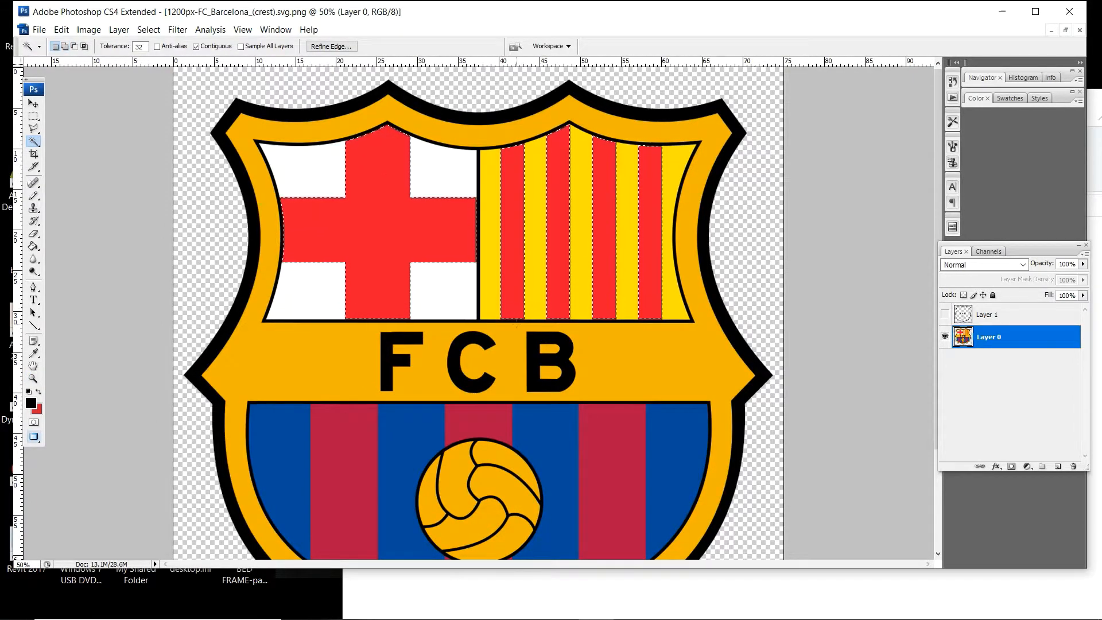
pyautogui.scroll(-2, 480, 365)
pyautogui.scroll(-2, 631, 388)
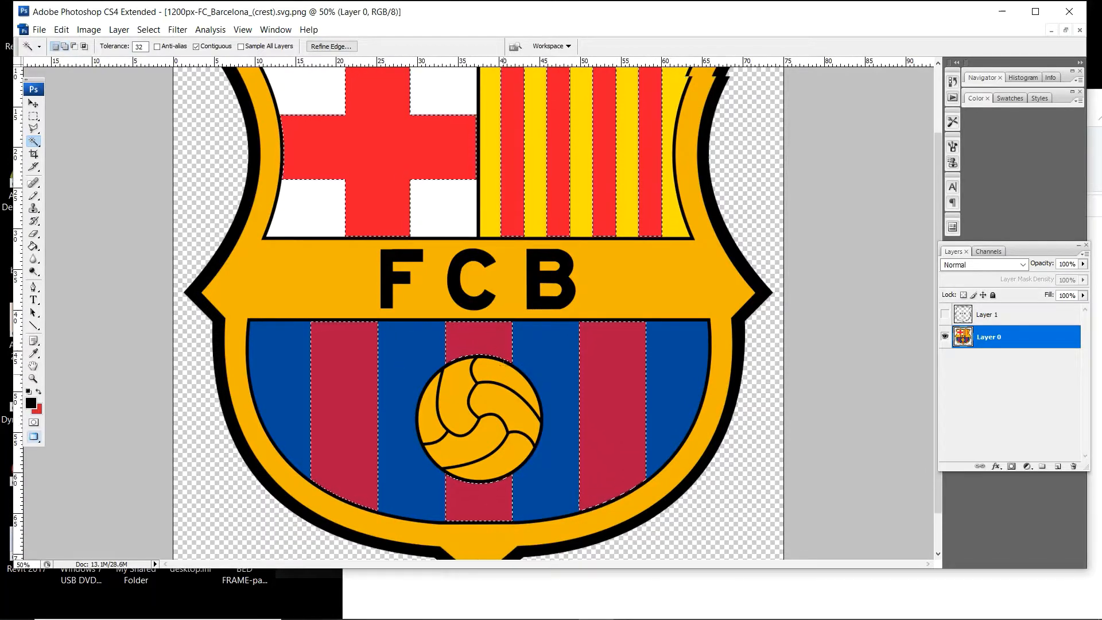
pyautogui.scroll(3, 478, 313)
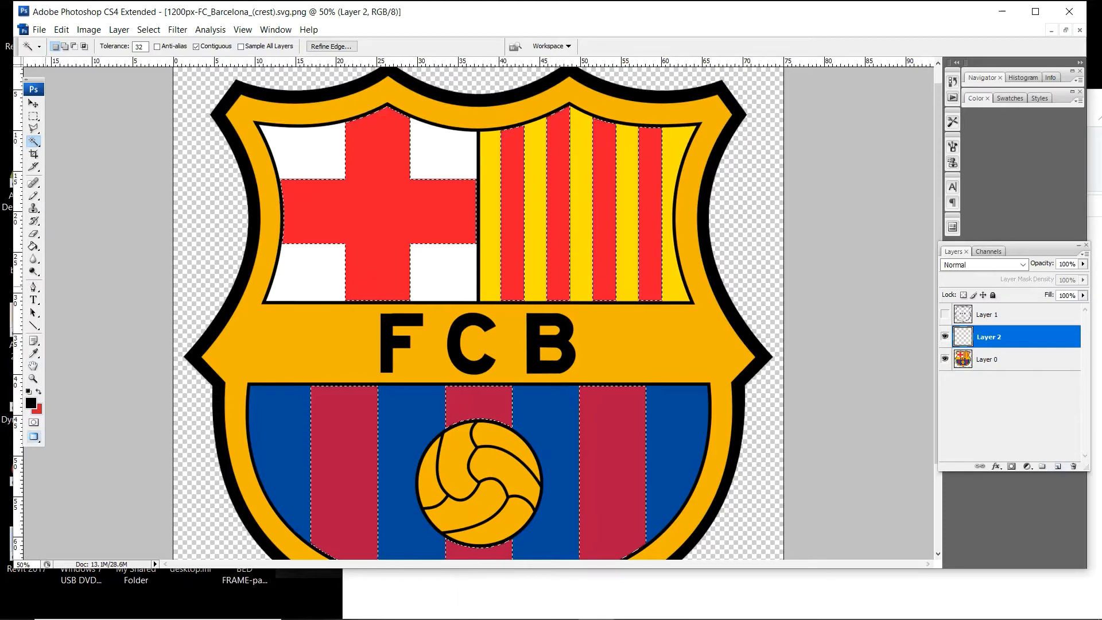
# - Fill the selected red areas with black on the new layer and hide that layer
pyautogui.press('g')
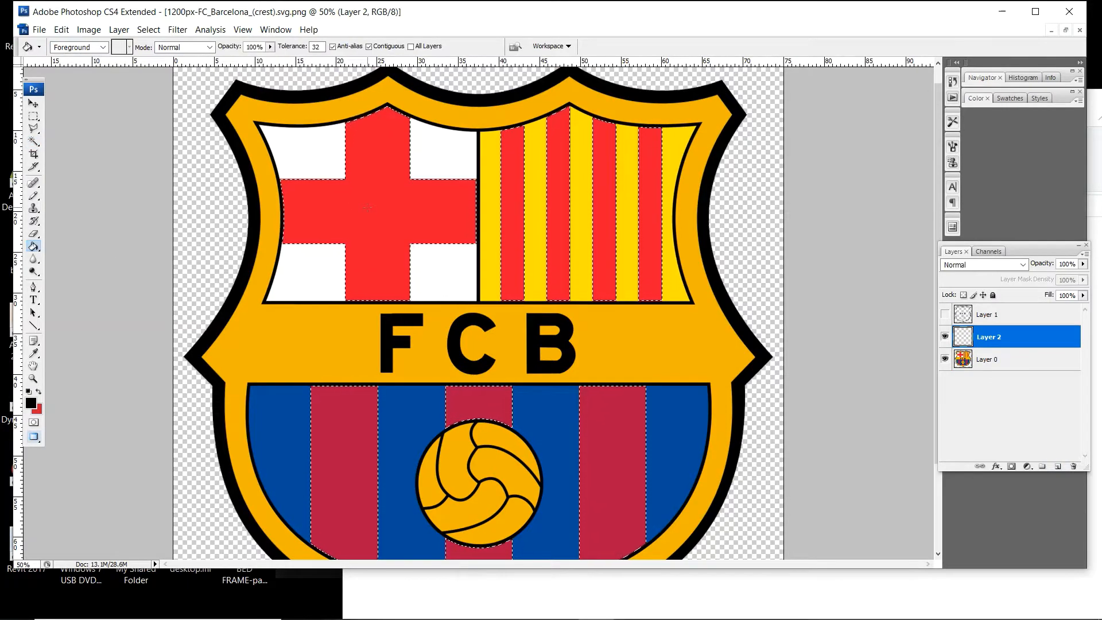
pyautogui.click(391, 206)
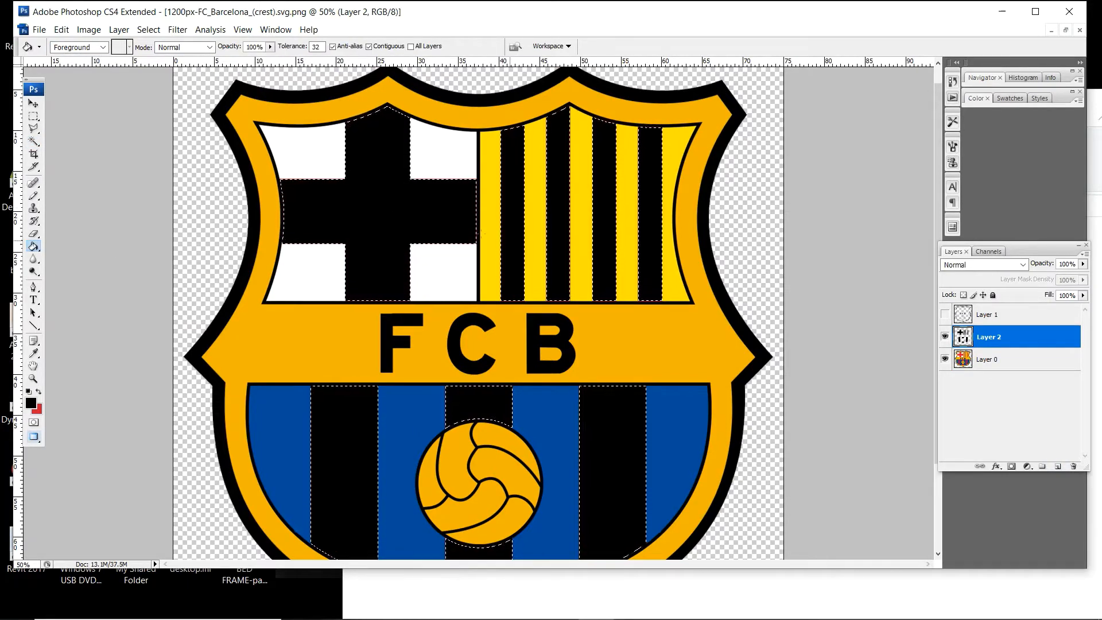
pyautogui.scroll(-2, 478, 313)
pyautogui.hotkey('ctrl', 'z')
pyautogui.scroll(2, 478, 313)
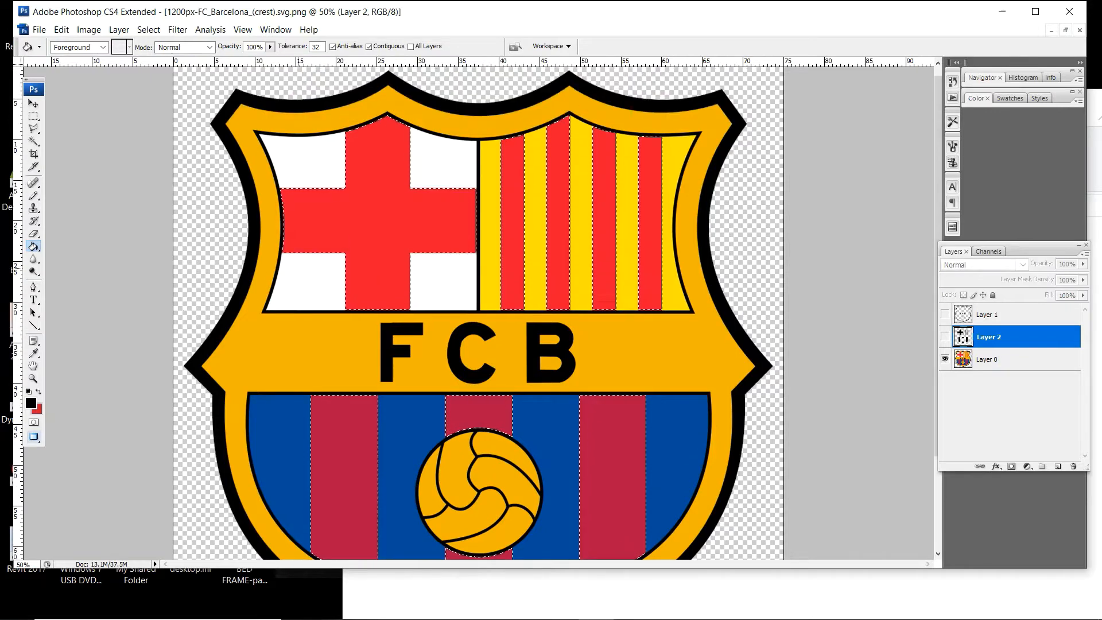
# - Select the orange frame, ball panels and yellow stripes on Layer 0 with the Magic Wand
pyautogui.press('w')
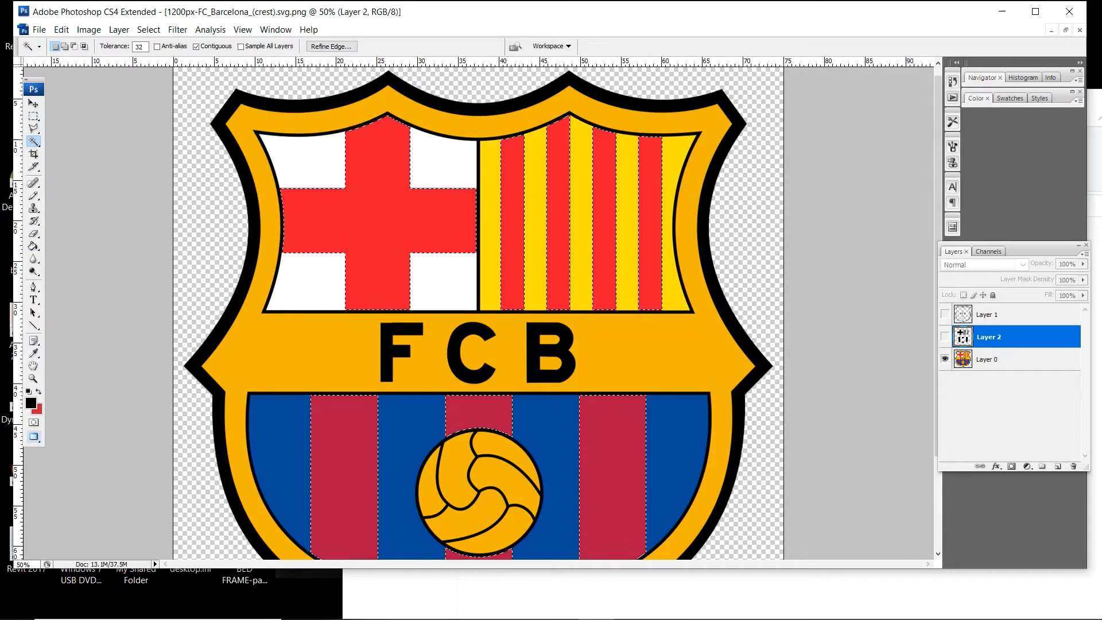
pyautogui.hotkey('alt', '[')
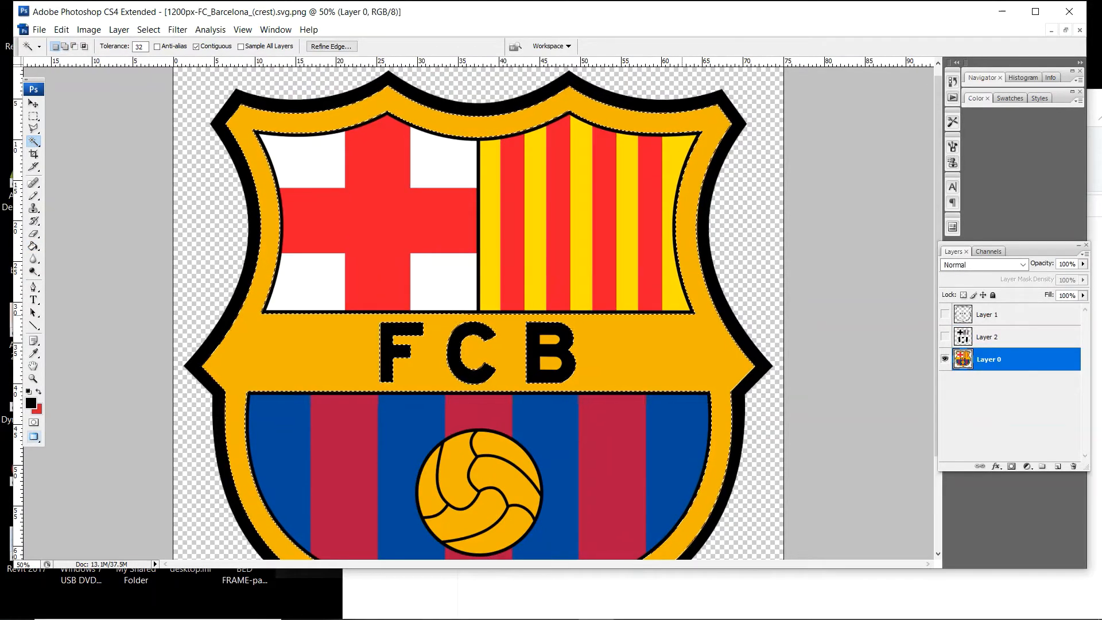
pyautogui.scroll(-2, 501, 397)
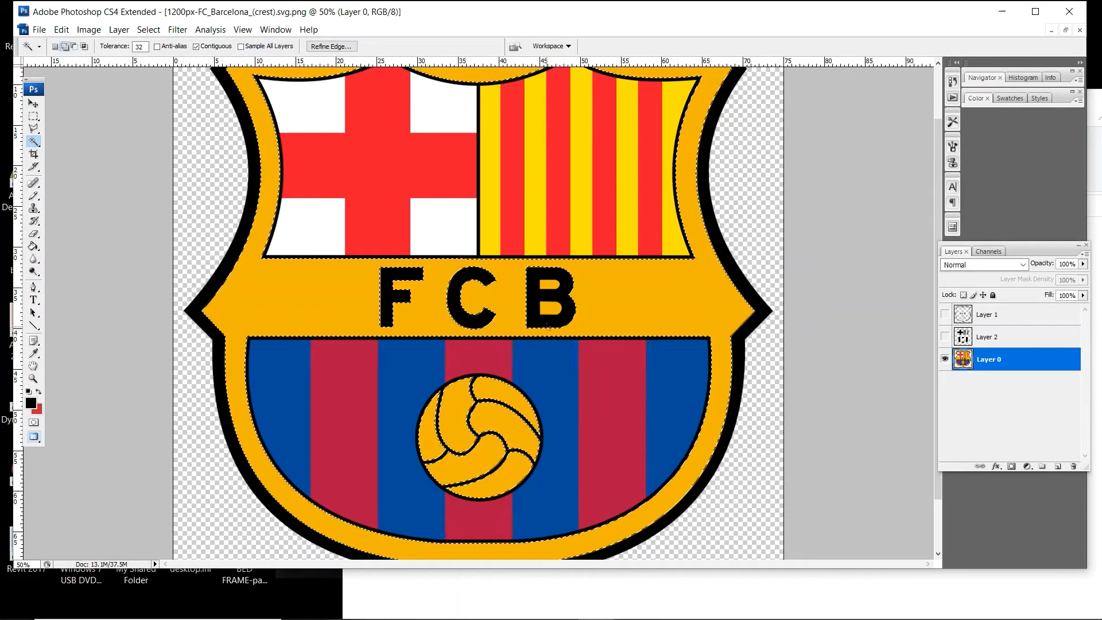
pyautogui.scroll(2, 476, 310)
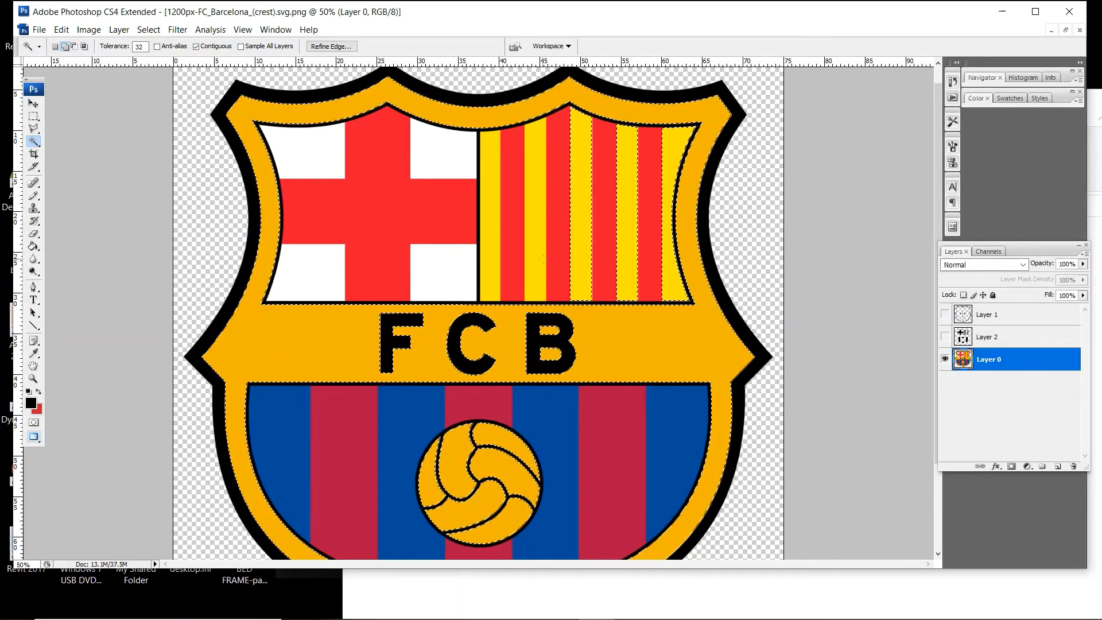
pyautogui.keyDown('shift'); pyautogui.click(491, 229); pyautogui.keyUp('shift')
pyautogui.scroll(-3, 492, 258)
pyautogui.scroll(4, 574, 275)
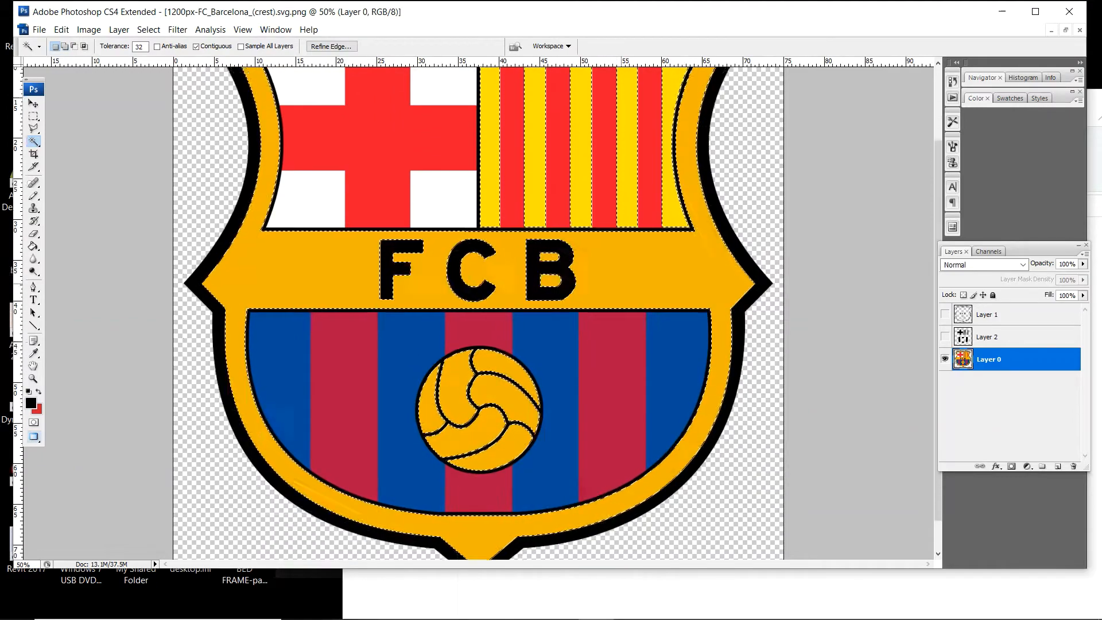
# - Add a new layer above Layer 0 and fill the selected orange and yellow areas with black
pyautogui.click(1057, 466)
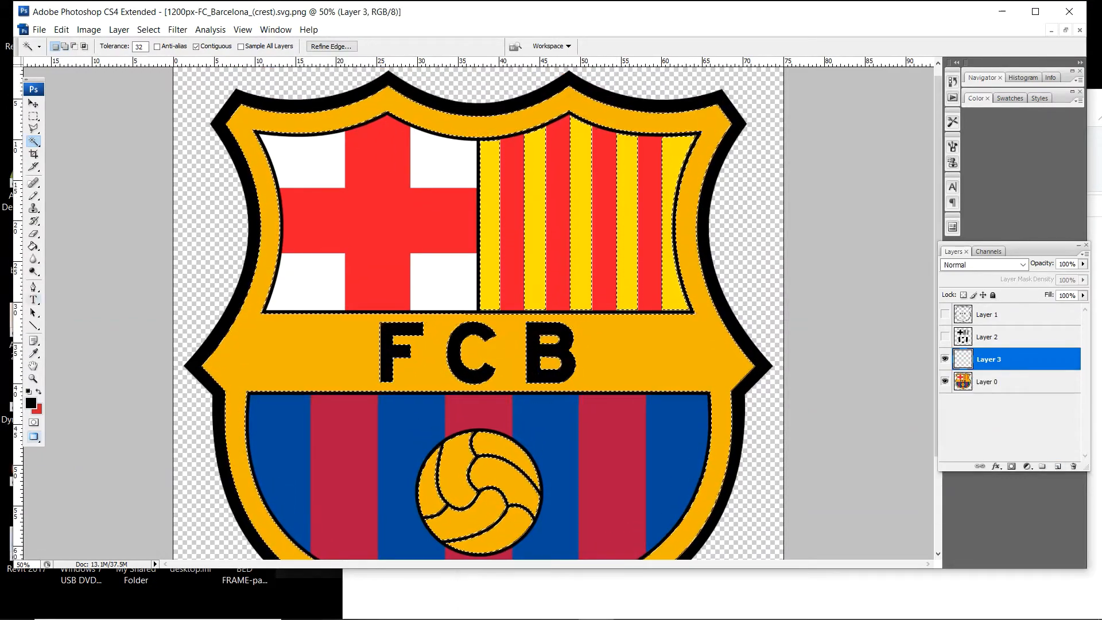
pyautogui.press('g')
pyautogui.click(270, 337)
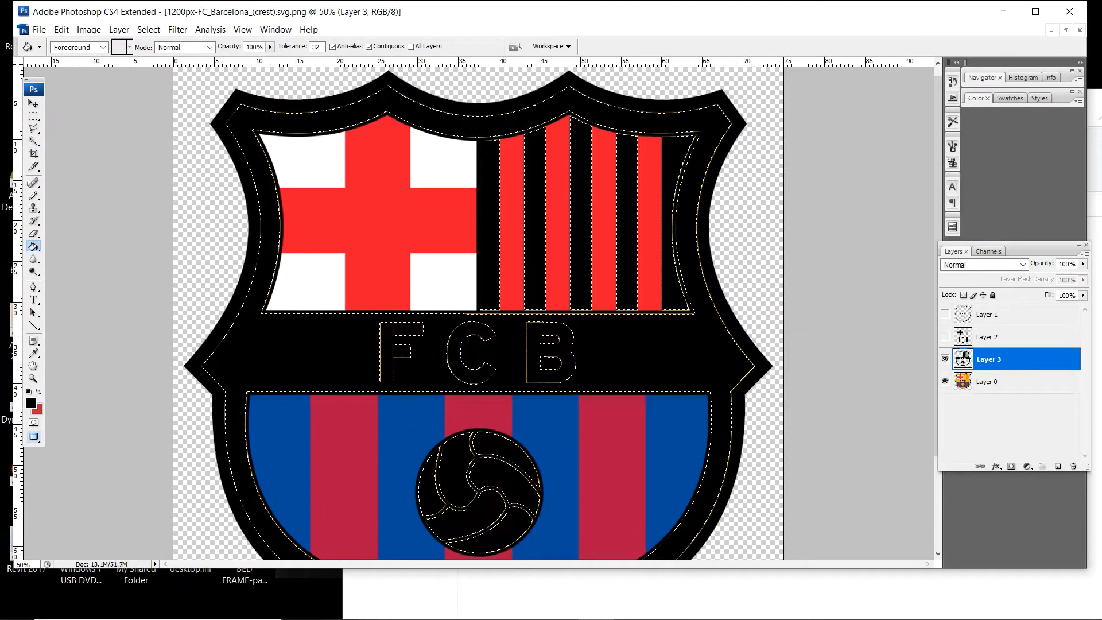
# - Hide the original crest on Layer 0 and show all three black-filled layers together to check them
pyautogui.click(999, 381)
pyautogui.click(945, 381)
pyautogui.click(945, 337)
pyautogui.click(945, 315)
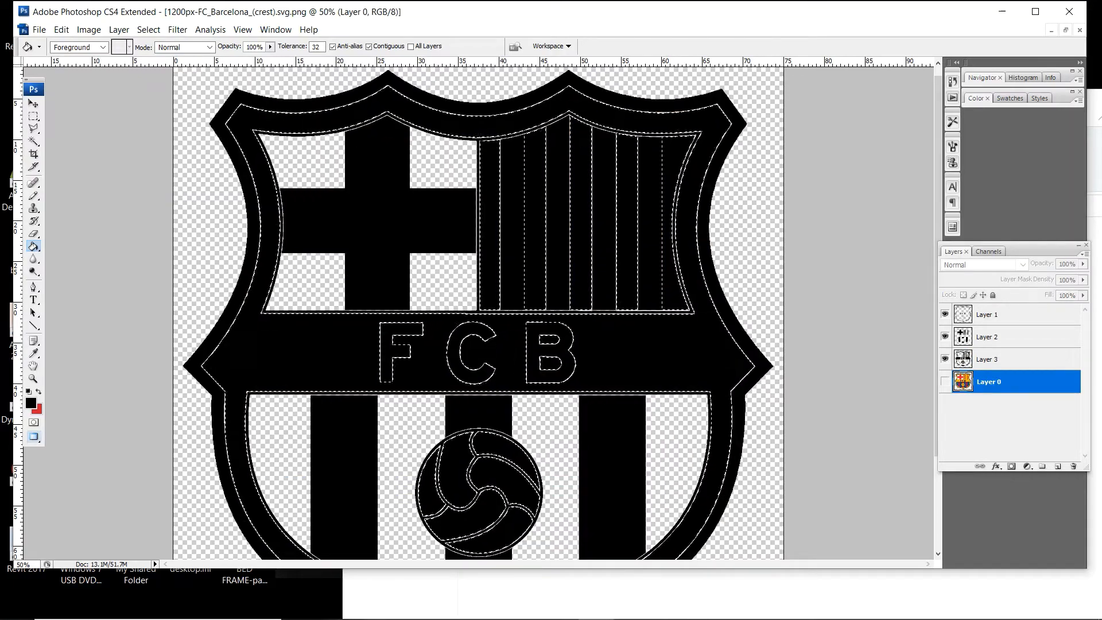
pyautogui.scroll(-2, 478, 313)
# - Hide Layers 1, 2 and 3 and show the original crest on Layer 0 again
pyautogui.click(945, 359)
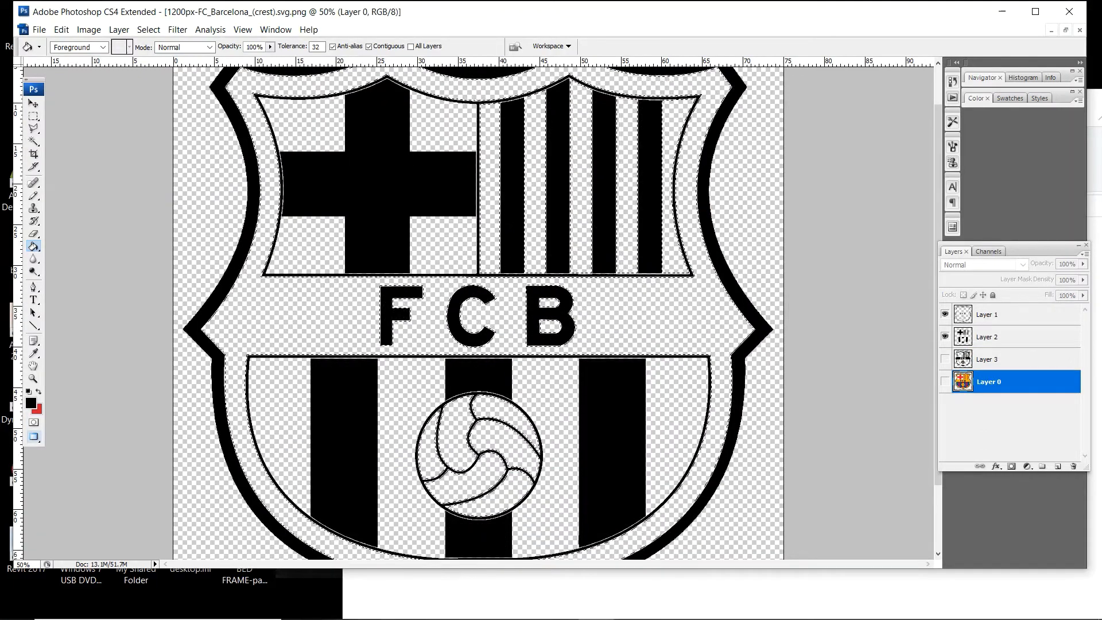
pyautogui.click(945, 337)
pyautogui.click(945, 315)
pyautogui.click(945, 381)
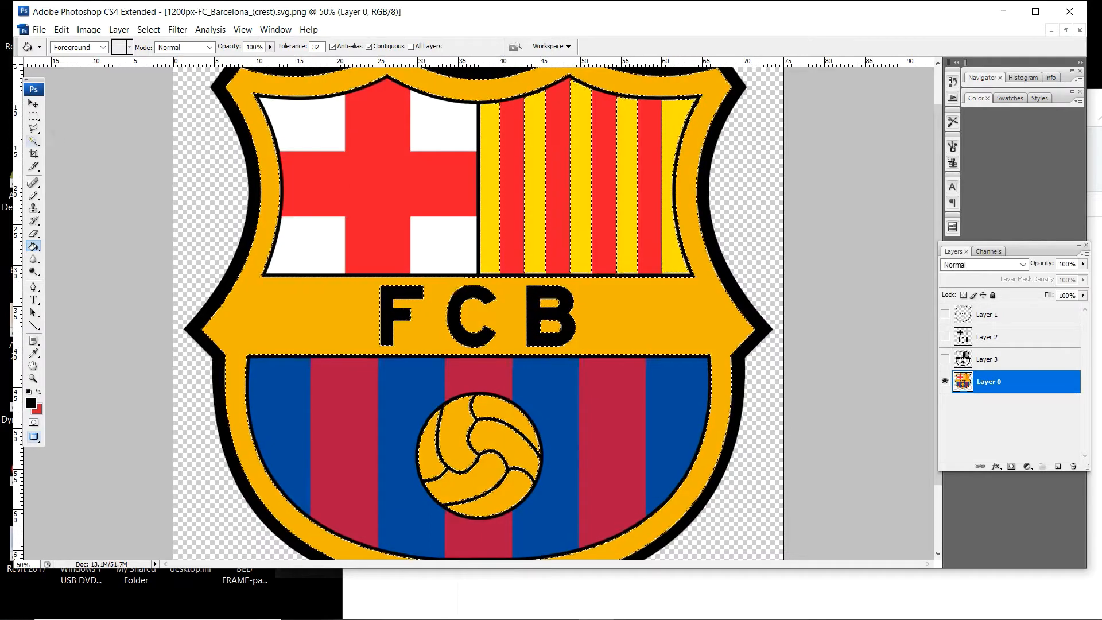
# - Select the blue stripes in the crest's lower half with the Magic Wand and fill them with black on a new layer
pyautogui.press('w')
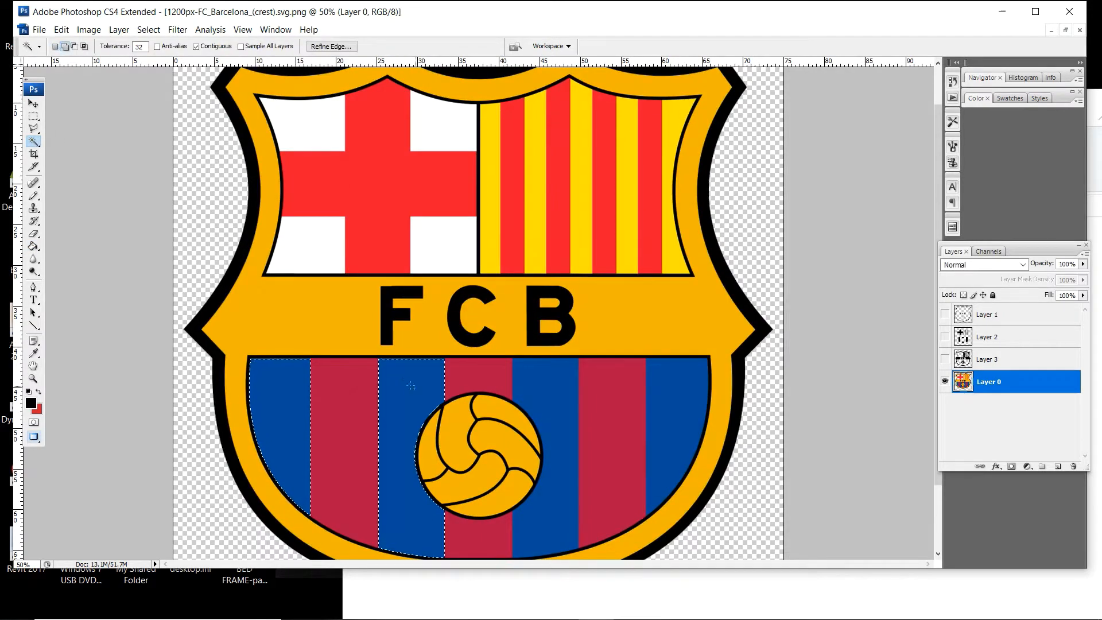
pyautogui.hotkey('ctrl', 'shift', 'alt', 'n')
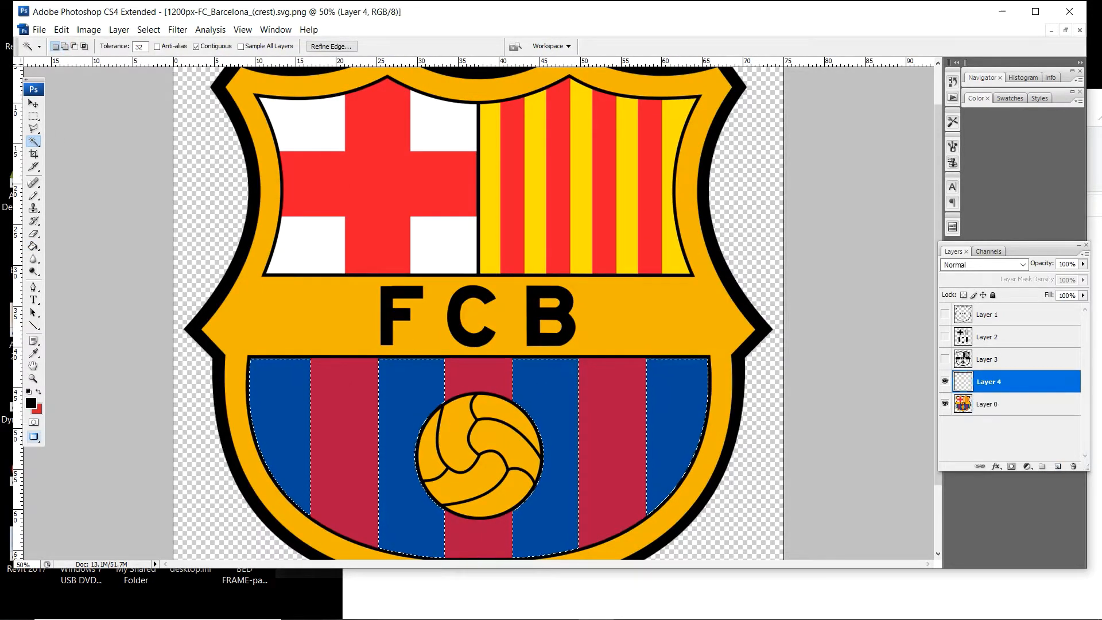
pyautogui.press('g')
pyautogui.click(298, 366)
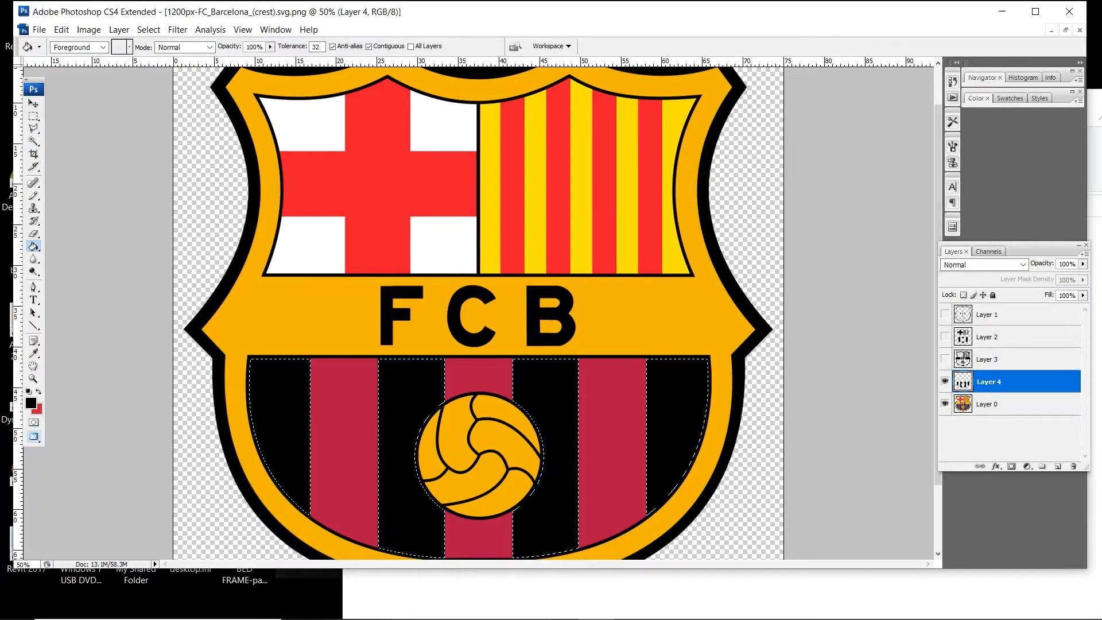
# - Hide Layer 4, select the crest's four white areas on Layer 0 with the Magic Wand, and fill them with black on a new layer
pyautogui.click(945, 381)
pyautogui.click(989, 404)
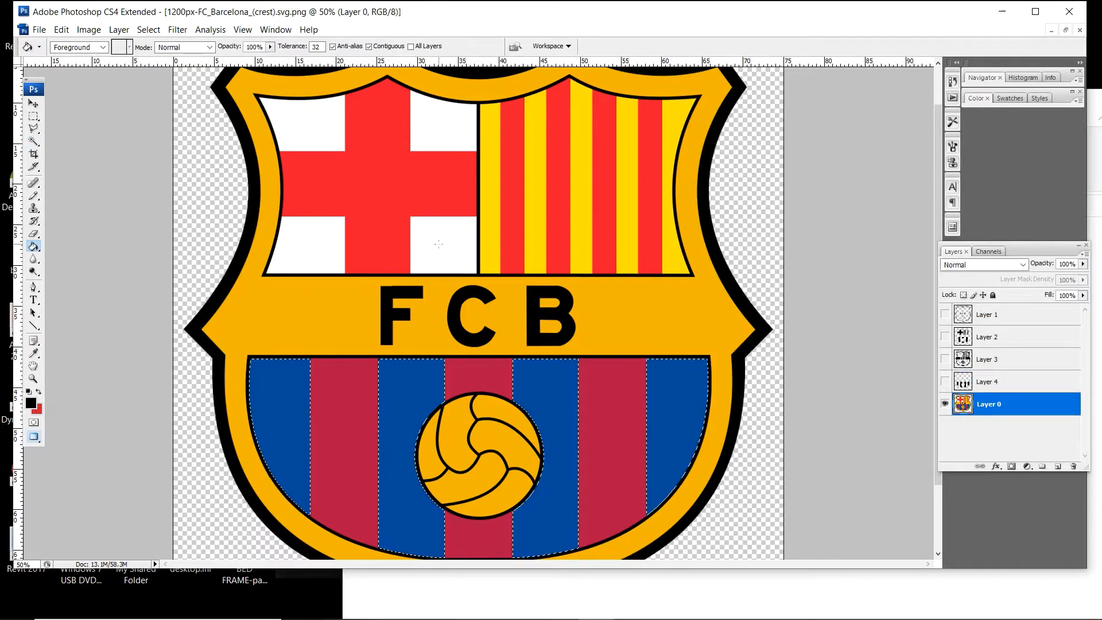
pyautogui.press('w')
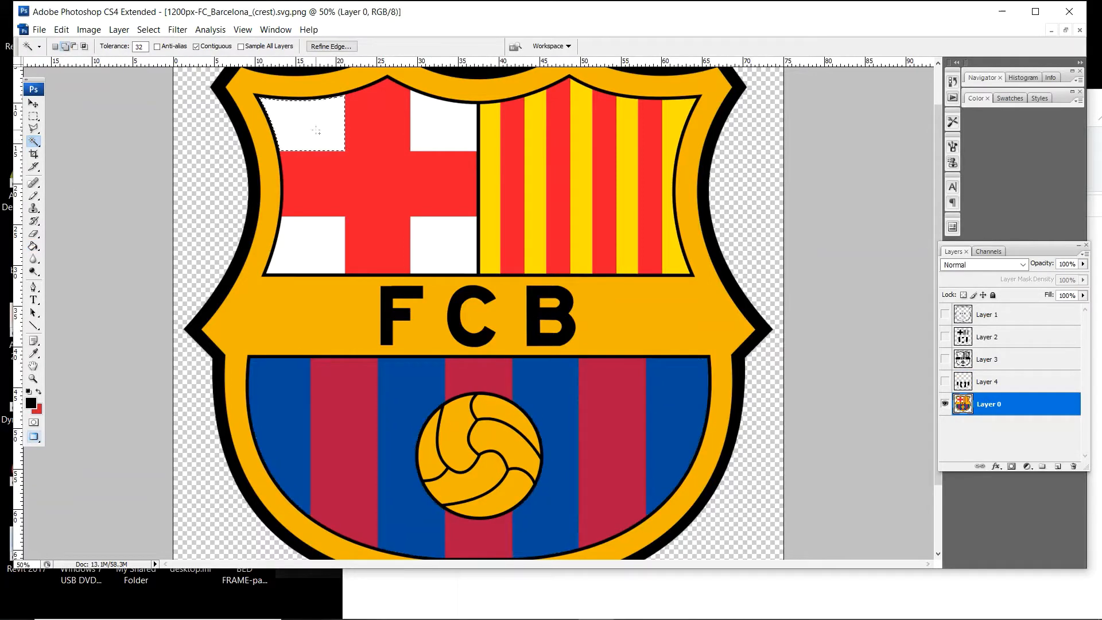
pyautogui.keyDown('shift'); pyautogui.click(313, 238); pyautogui.keyUp('shift')
pyautogui.hotkey('ctrl', 'shift', 'alt', 'n')
pyautogui.press('g')
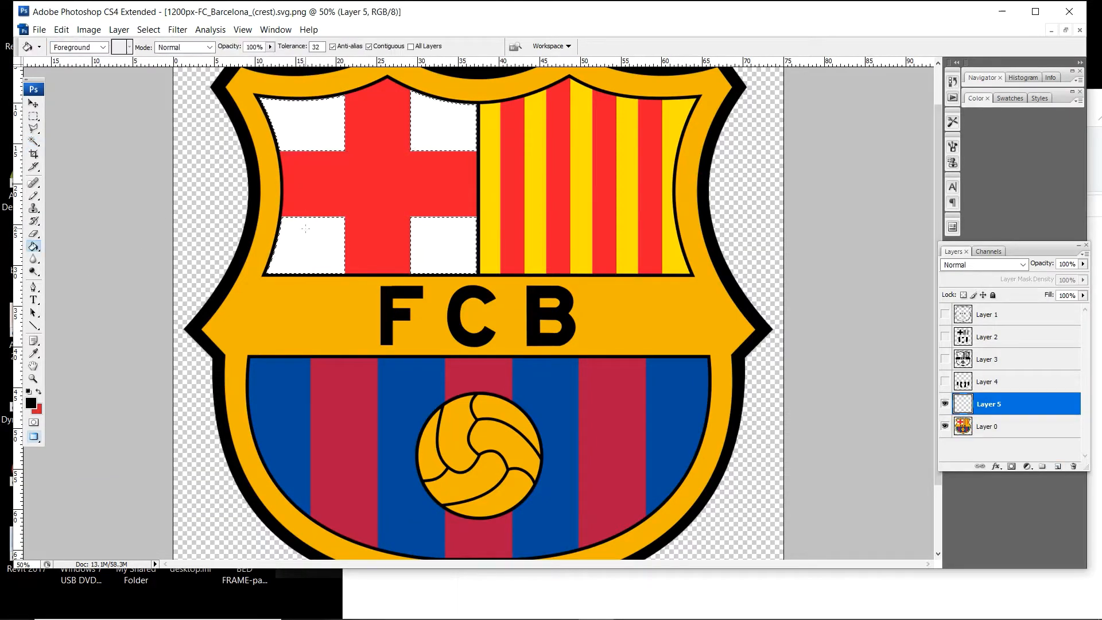
pyautogui.click(431, 230)
pyautogui.hotkey('ctrl', 'd')
pyautogui.press('m')
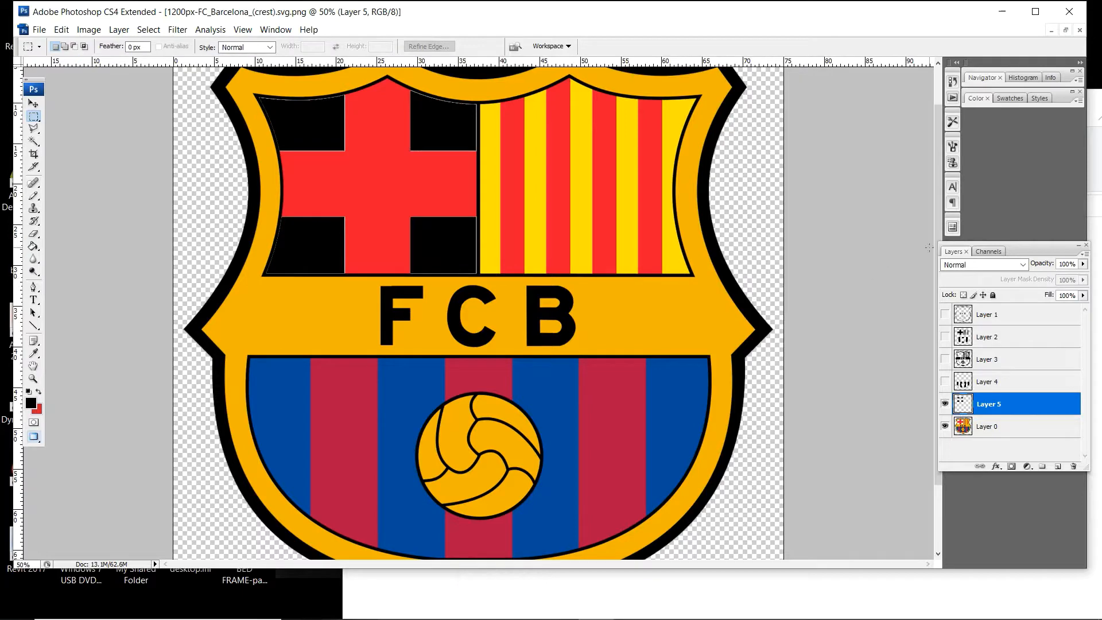
# - Hide the original crest on Layer 0 and show all five black-filled layers together to check them
pyautogui.click(945, 426)
pyautogui.click(945, 359)
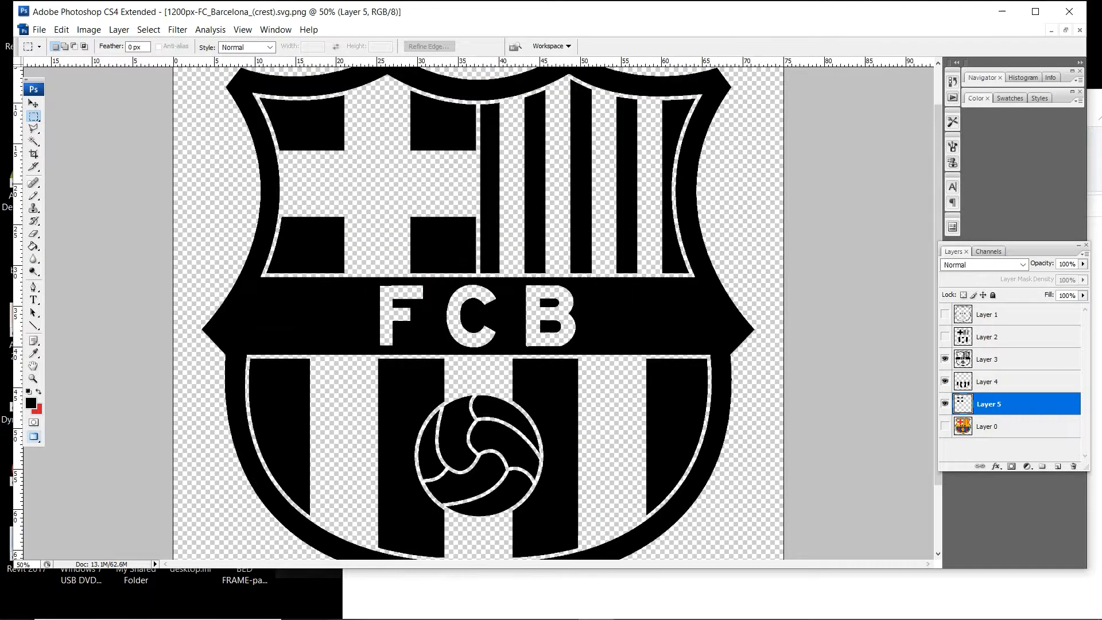
pyautogui.click(945, 337)
pyautogui.click(945, 314)
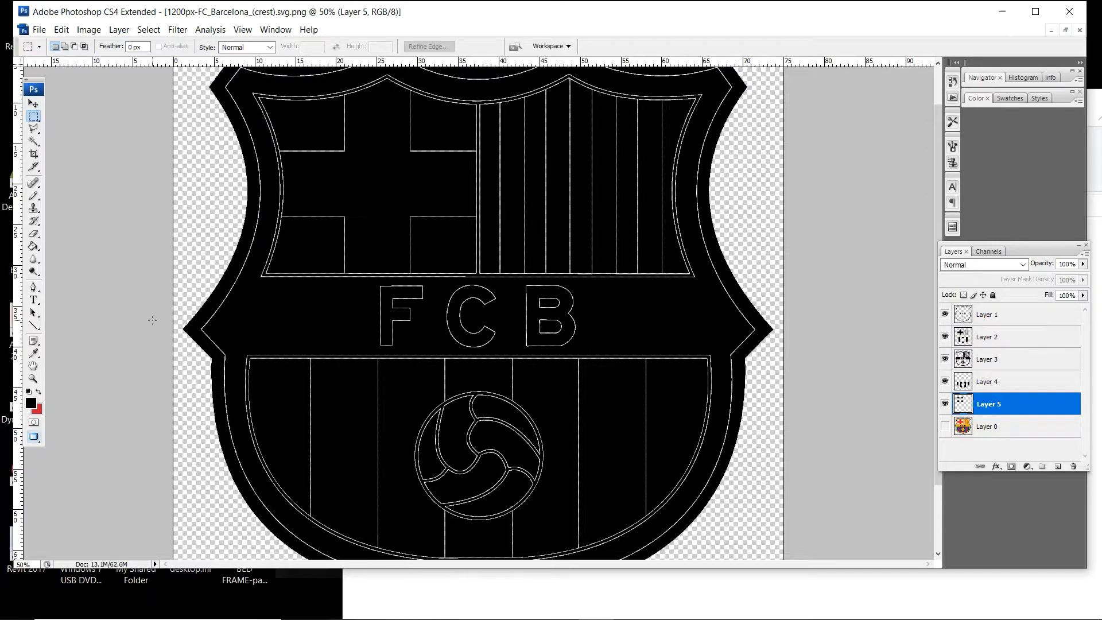
pyautogui.press('z')
pyautogui.hotkey('ctrl', '-')
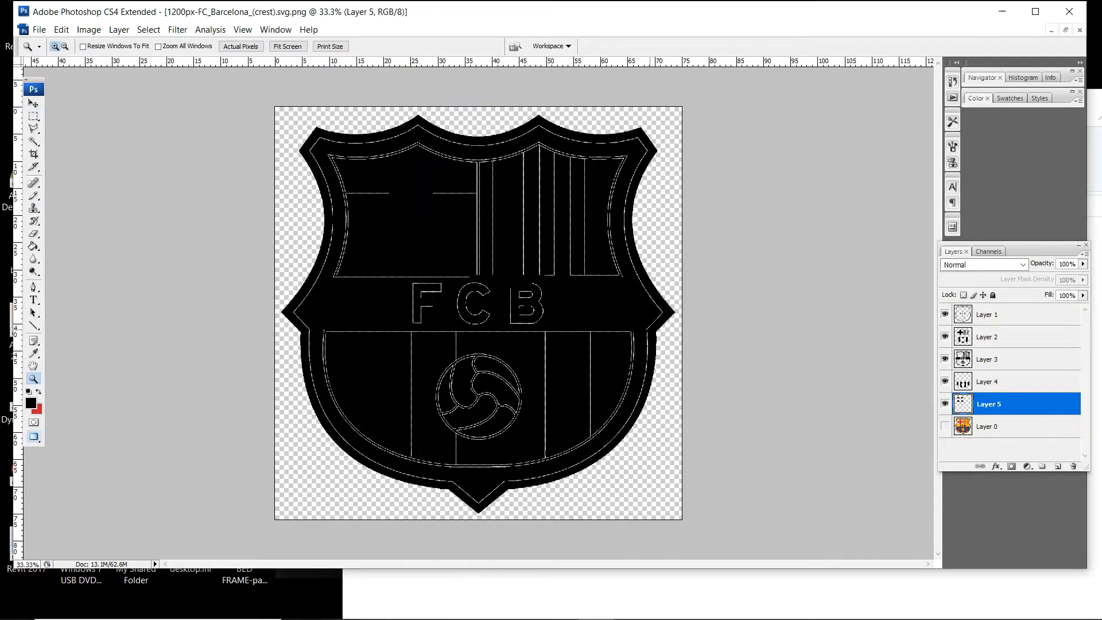
pyautogui.hotkey('ctrl', '+')
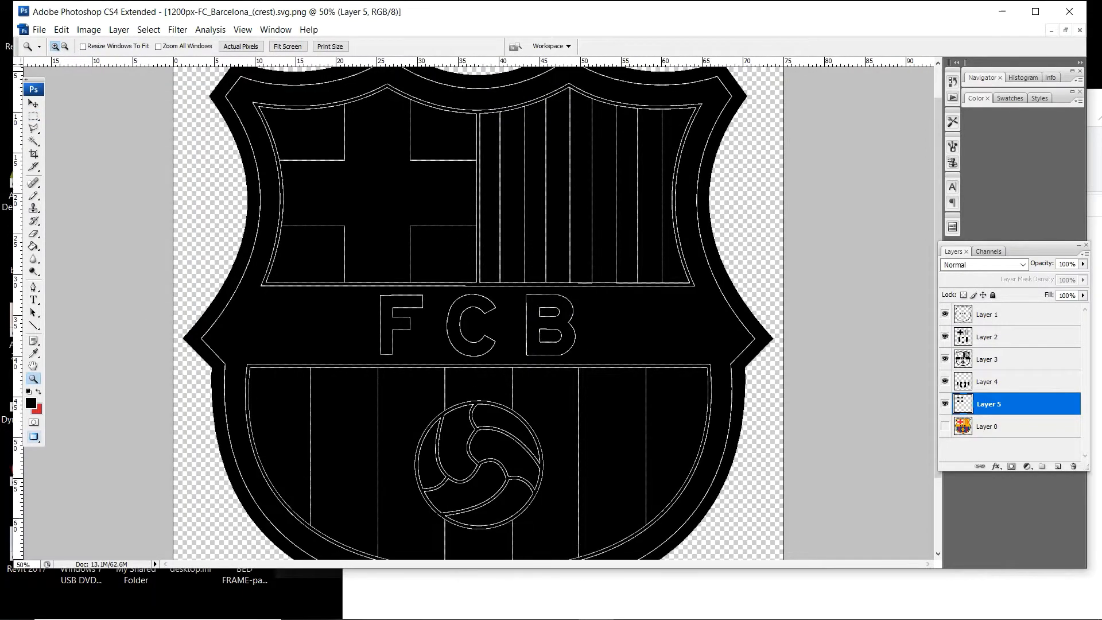
# - Show only Layer 1 with the black outlines and save it as a PNG named 1 in the FCB LOGO folder
pyautogui.moveTo(945, 404); pyautogui.dragTo(945, 337)
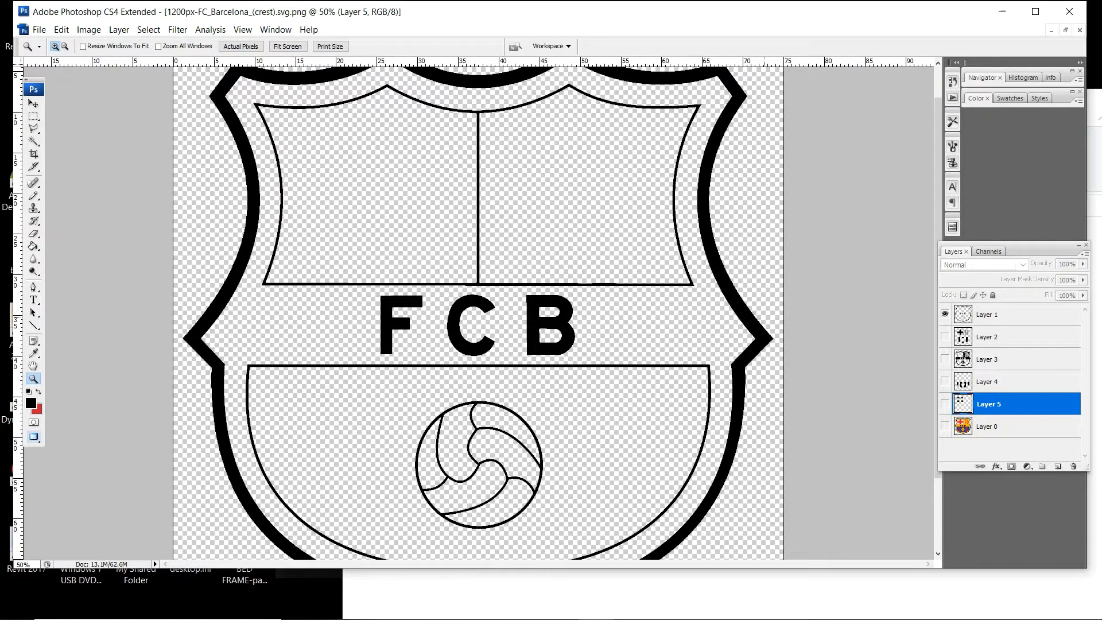
pyautogui.hotkey('ctrl', 'shift', 's')
pyautogui.click(474, 430)
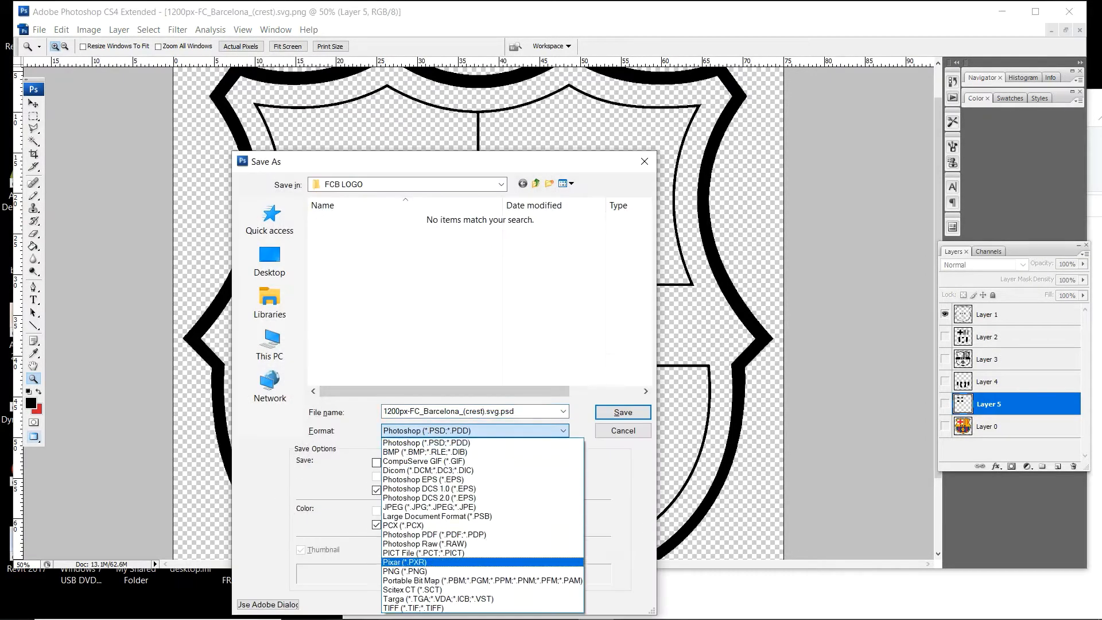
pyautogui.click(459, 573)
pyautogui.click(465, 412)
pyautogui.write('1')
pyautogui.press('Return')
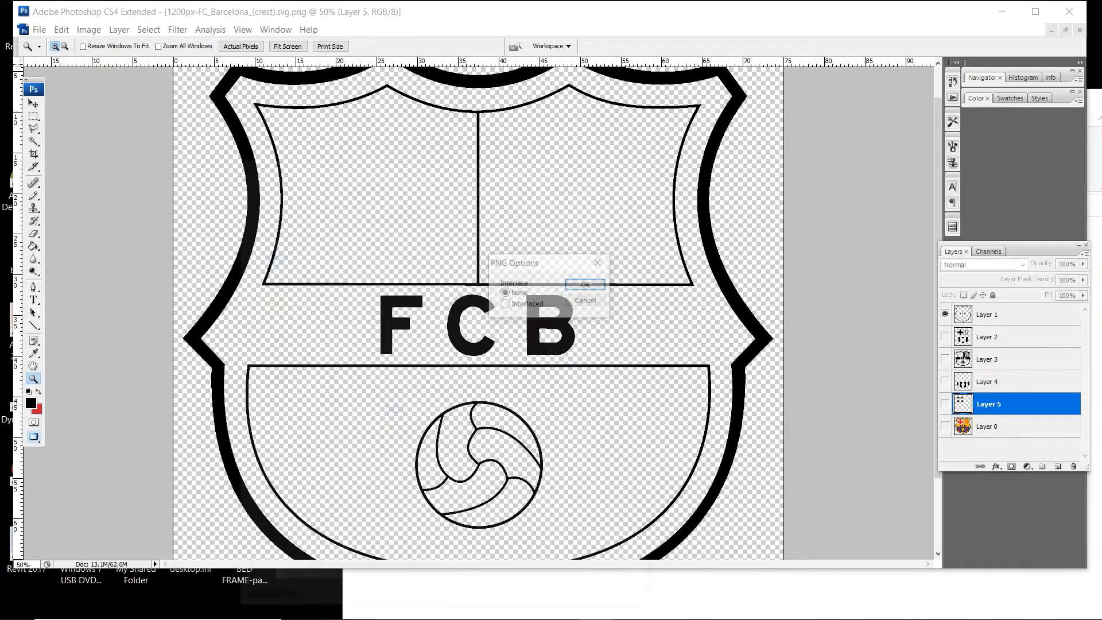
pyautogui.press('Return')
# - Show only Layer 2 with the red areas and save it as a PNG named 2 in the FCB LOGO folder
pyautogui.click(945, 315)
pyautogui.click(945, 337)
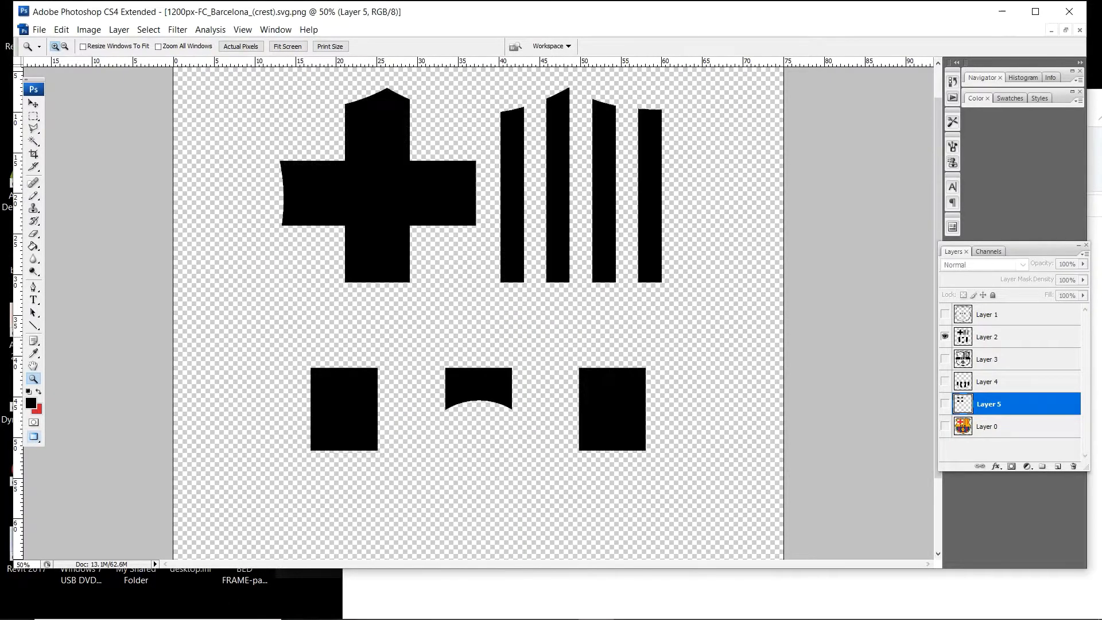
pyautogui.hotkey('ctrl', 'shift', 's')
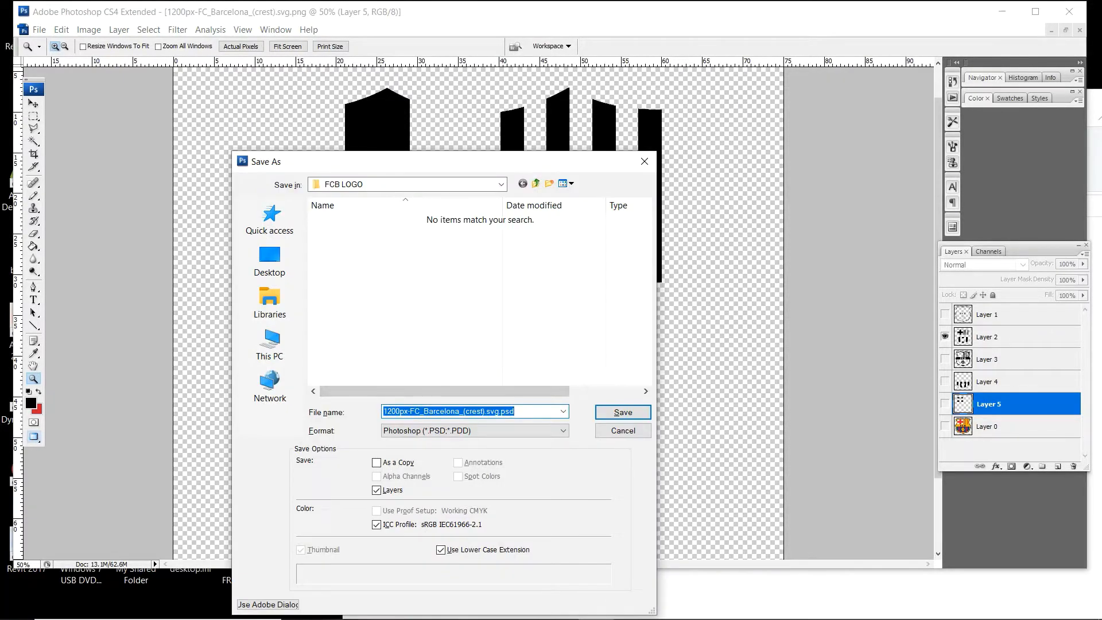
pyautogui.write('2')
pyautogui.click(475, 430)
pyautogui.click(459, 573)
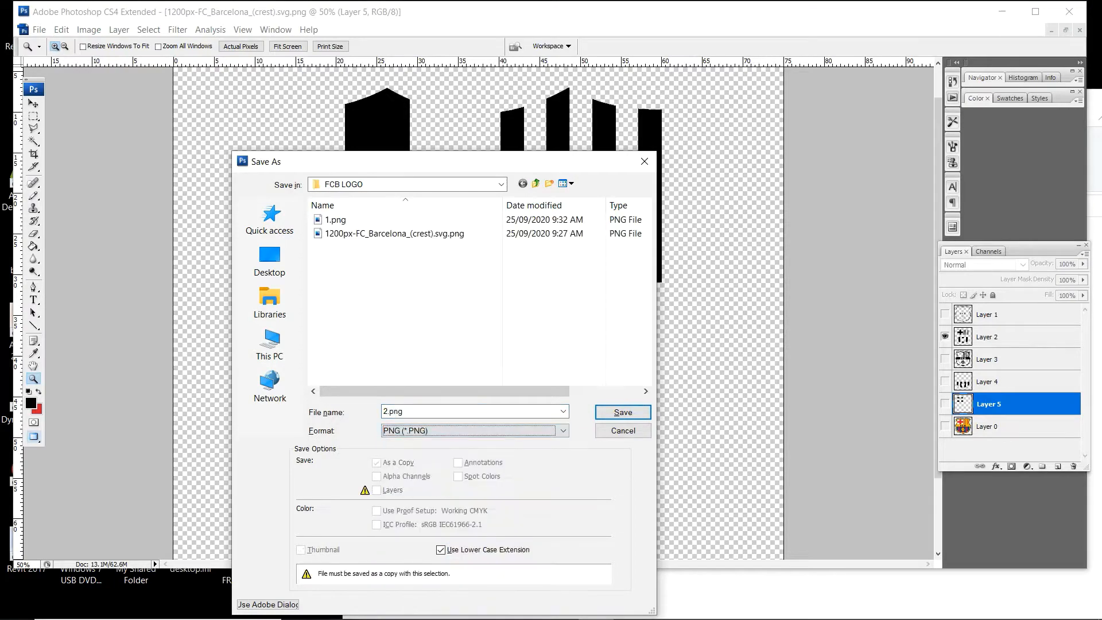
pyautogui.press('Return')
pyautogui.press('Return')
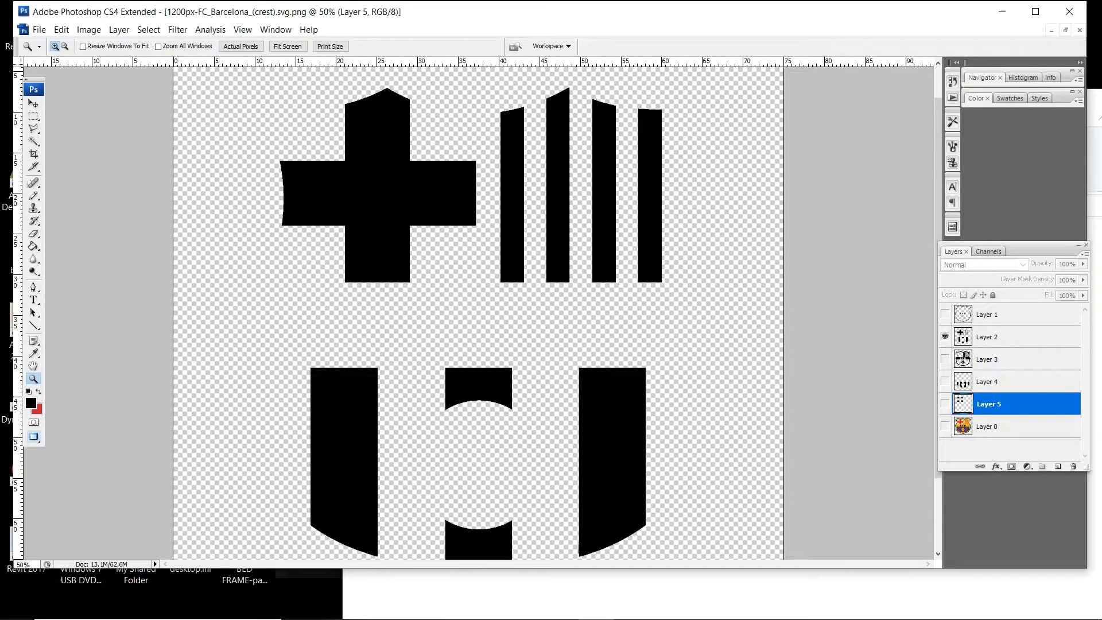
# - Show only Layer 3 with the orange and yellow areas and save it as a PNG named 3 in the FCB LOGO folder
pyautogui.click(945, 337)
pyautogui.click(945, 360)
pyautogui.hotkey('ctrl', 'shift', 's')
pyautogui.click(474, 431)
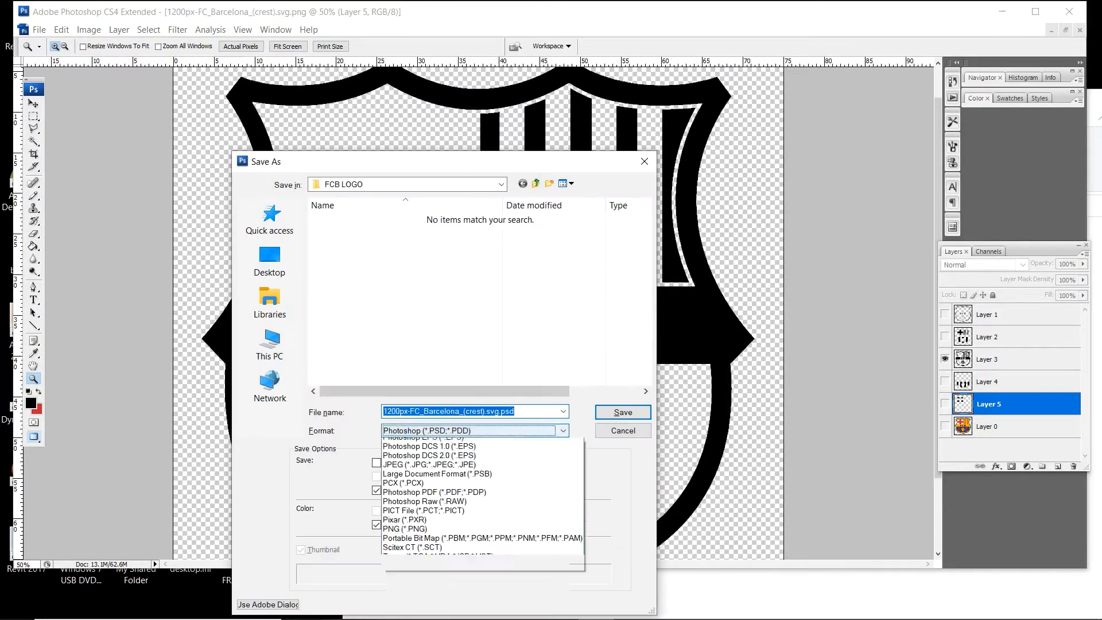
pyautogui.click(460, 573)
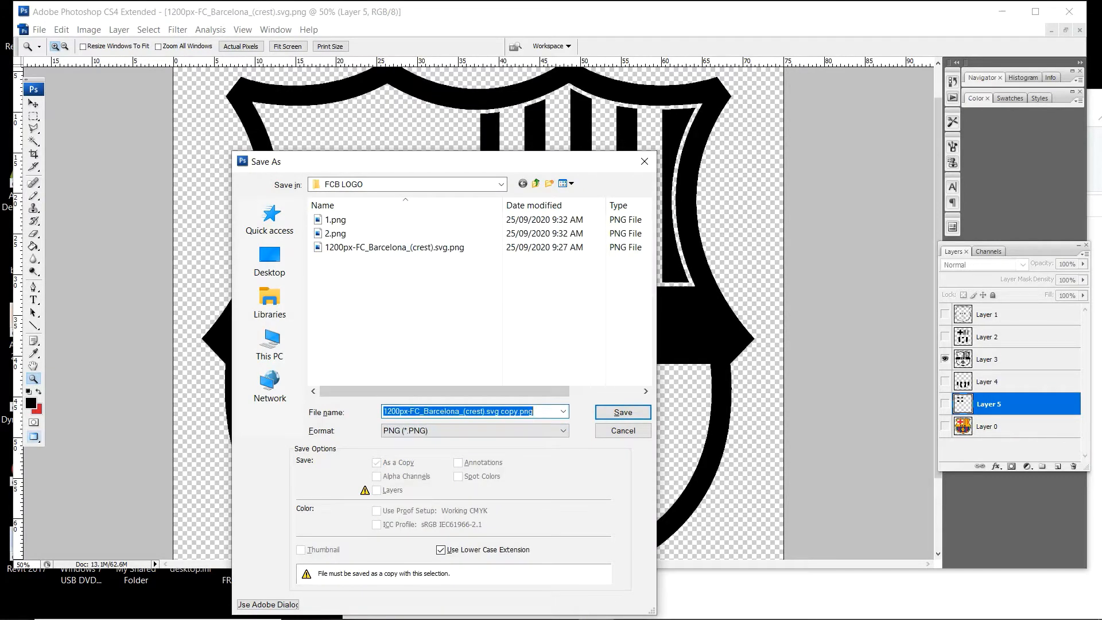
pyautogui.press('Return')
pyautogui.press('Return')
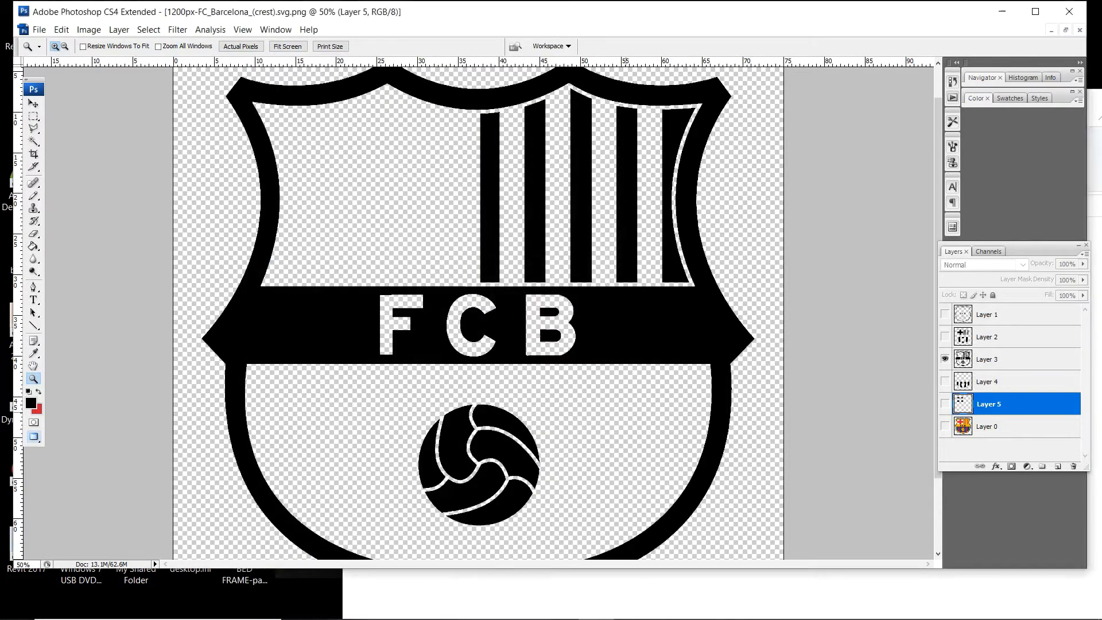
# - Show only Layer 4 with the blue stripes and save it as a PNG named 4 in the FCB LOGO folder
pyautogui.click(945, 360)
pyautogui.click(945, 382)
pyautogui.hotkey('ctrl', 'shift', 's')
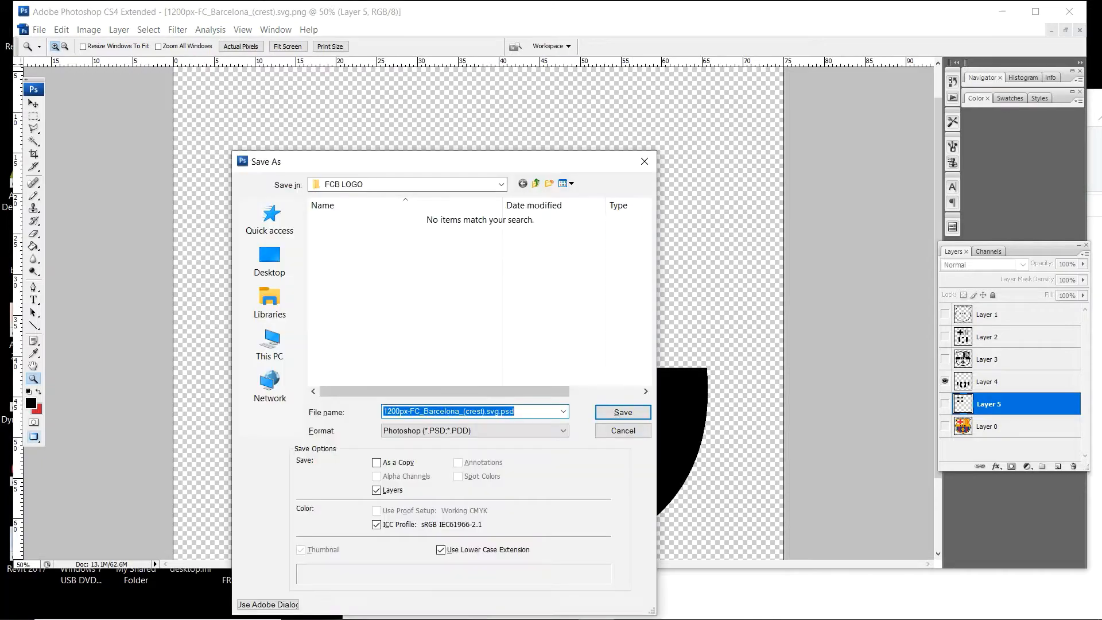
pyautogui.click(475, 431)
pyautogui.click(402, 571)
pyautogui.hotkey('alt', 'n')
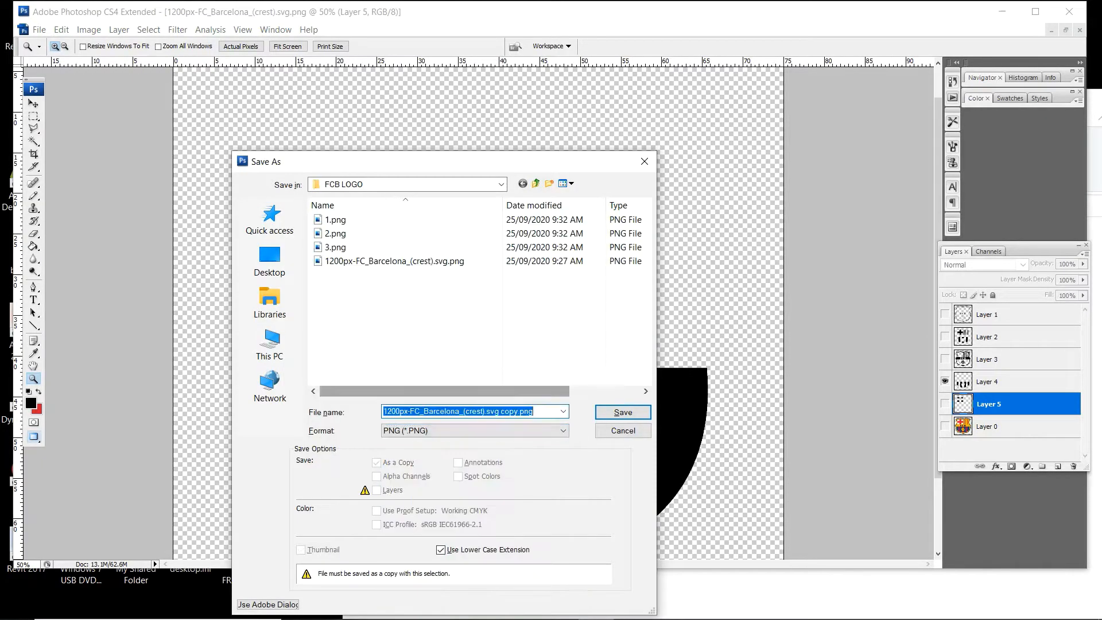
pyautogui.write('4')
pyautogui.press('Return')
pyautogui.press('Return')
# - Show only Layer 5 with the white areas and save it as a PNG named 5 in the FCB LOGO folder
pyautogui.click(945, 381)
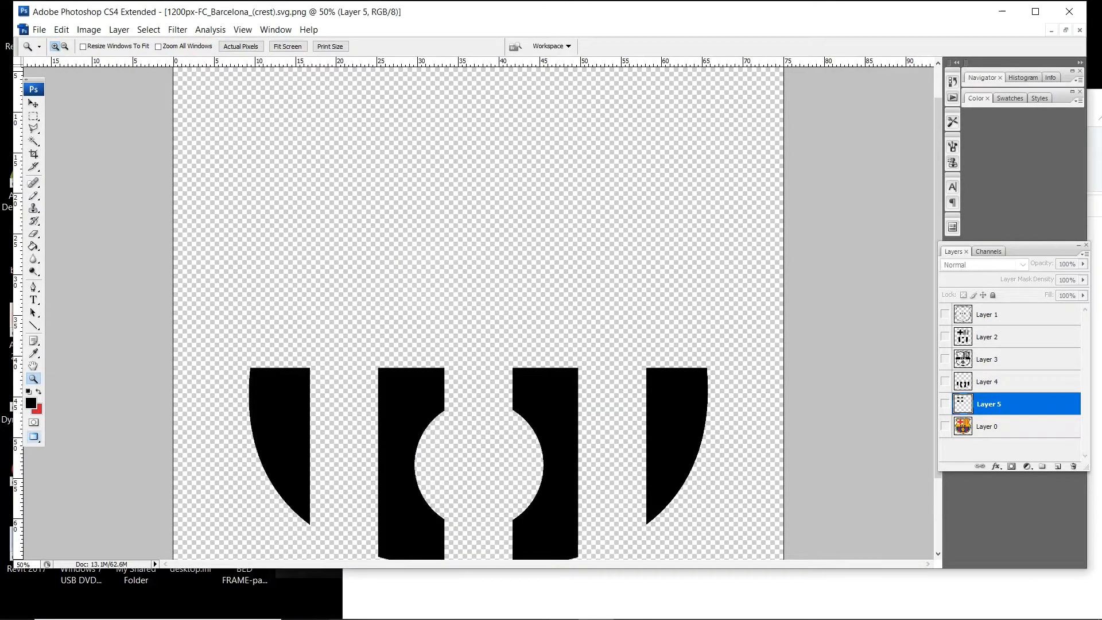
pyautogui.click(945, 404)
pyautogui.hotkey('ctrl', 'shift', 's')
pyautogui.click(475, 431)
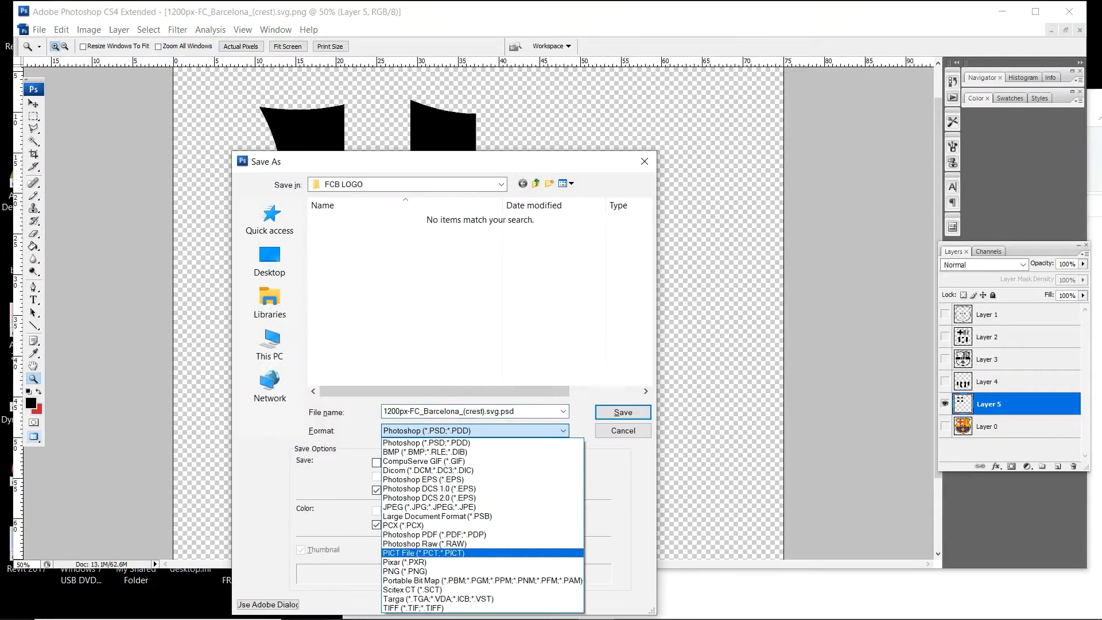
pyautogui.click(402, 571)
pyautogui.hotkey('alt', 'n')
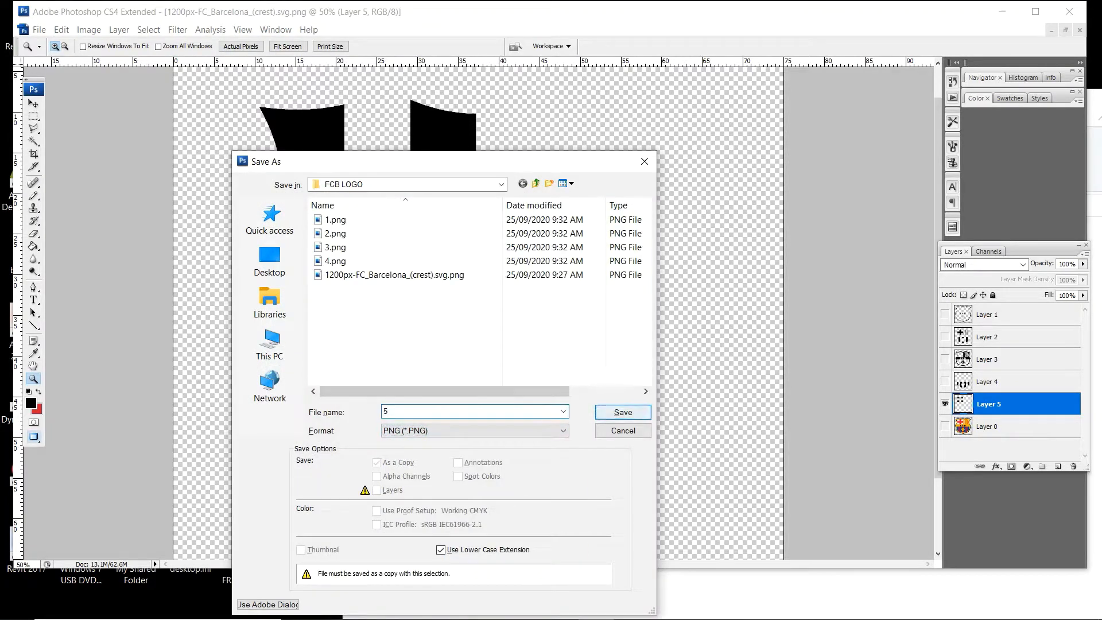
pyautogui.write('5')
pyautogui.press('Return')
pyautogui.press('Return')
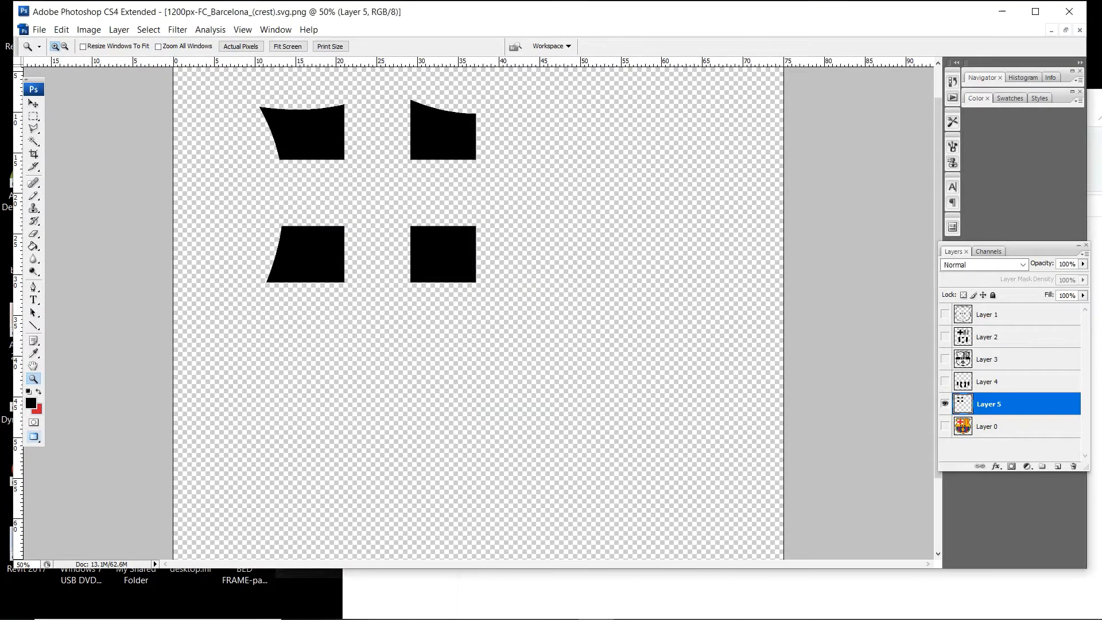
# - Hide Layer 5 and show the original coloured crest on Layer 0 again
pyautogui.click(945, 404)
pyautogui.click(945, 426)
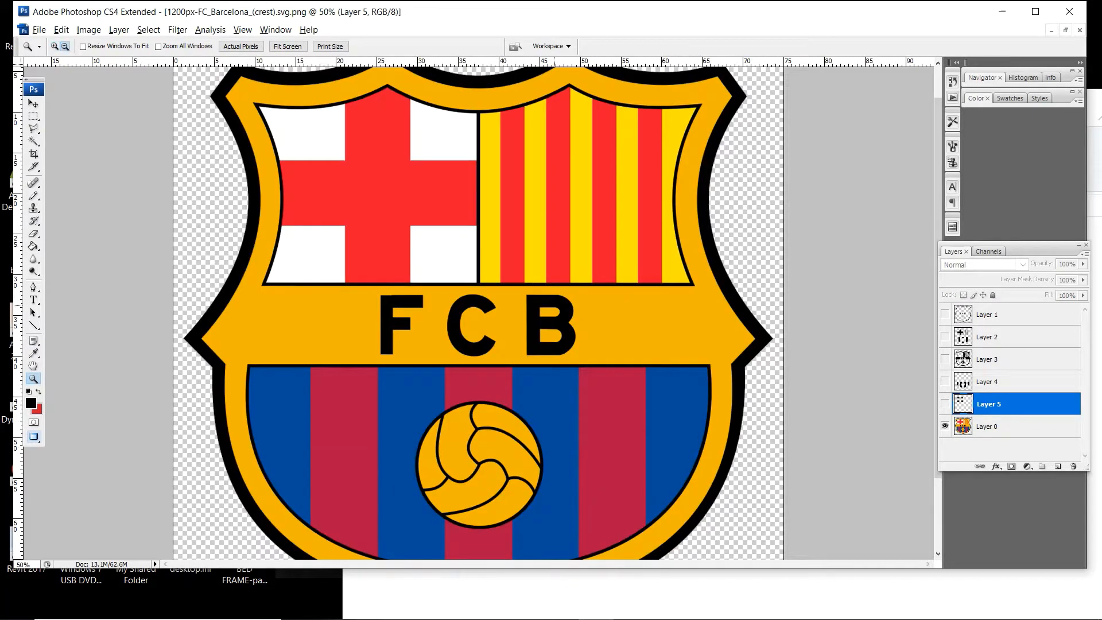
pyautogui.hotkey('ctrl', '-')
# - Save the layered document in Photoshop format as FCB in the 01 PHOTOSHOP folder inside WEAR, with maximum compatibility
pyautogui.hotkey('ctrl', 'shift', 's')
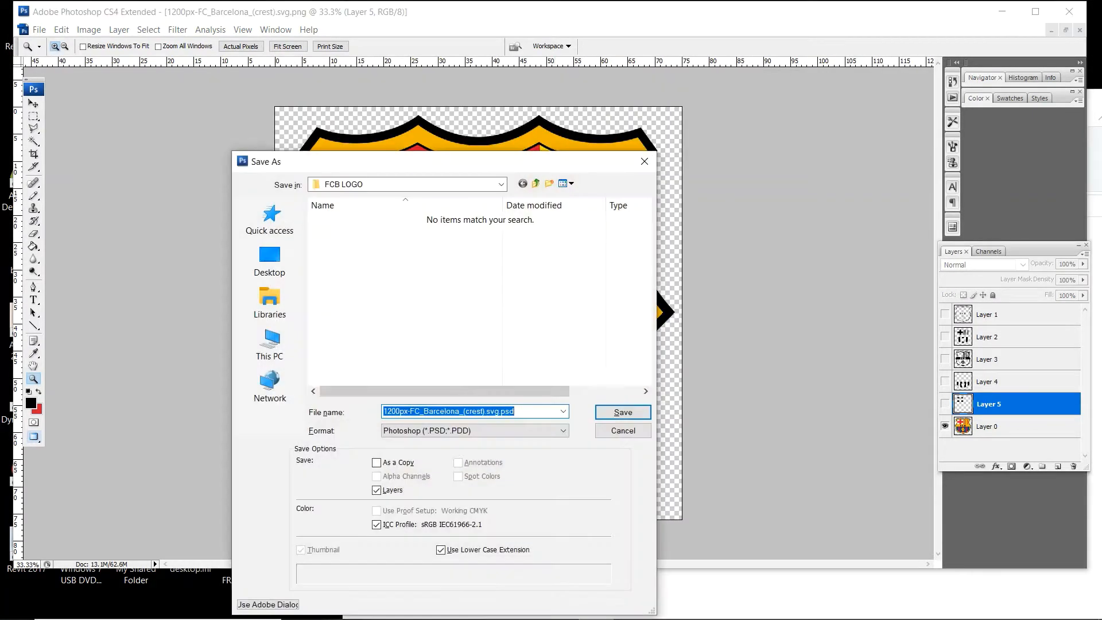
pyautogui.click(535, 184)
pyautogui.scroll(-3, 450, 302)
pyautogui.doubleClick(450, 358)
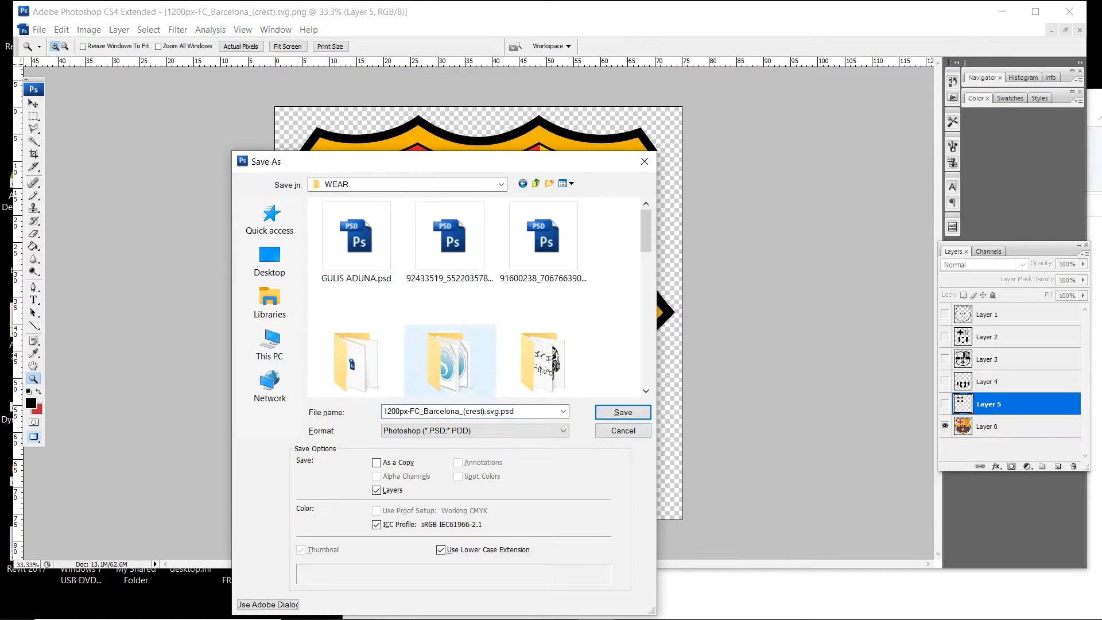
pyautogui.scroll(-5, 450, 344)
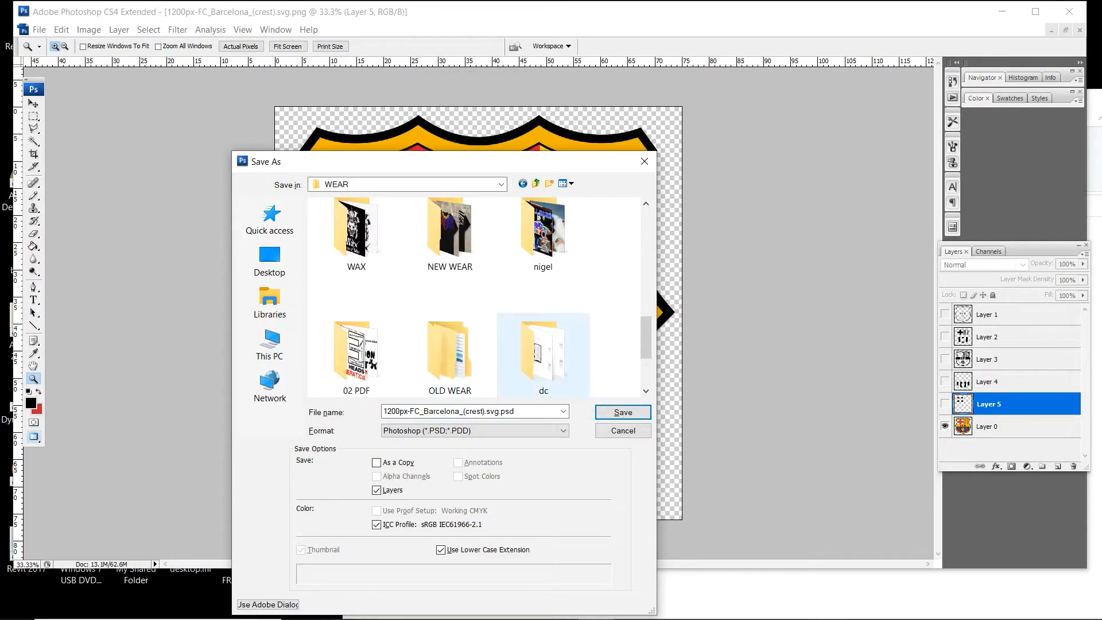
pyautogui.scroll(3, 568, 326)
pyautogui.click(356, 235)
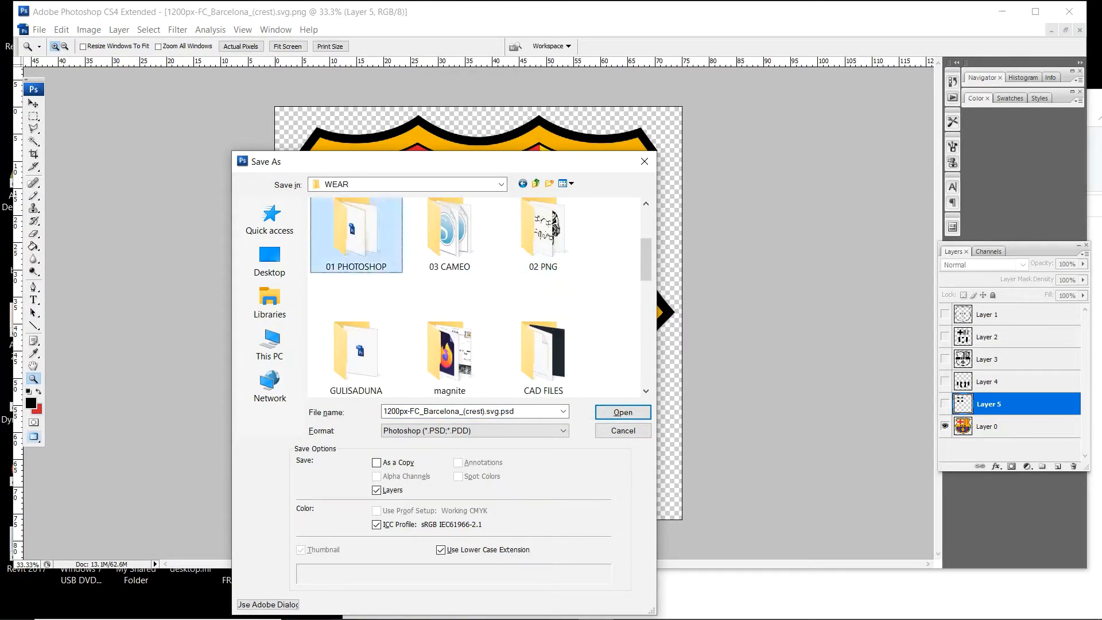
pyautogui.doubleClick(356, 235)
pyautogui.write('FCB LOGO')
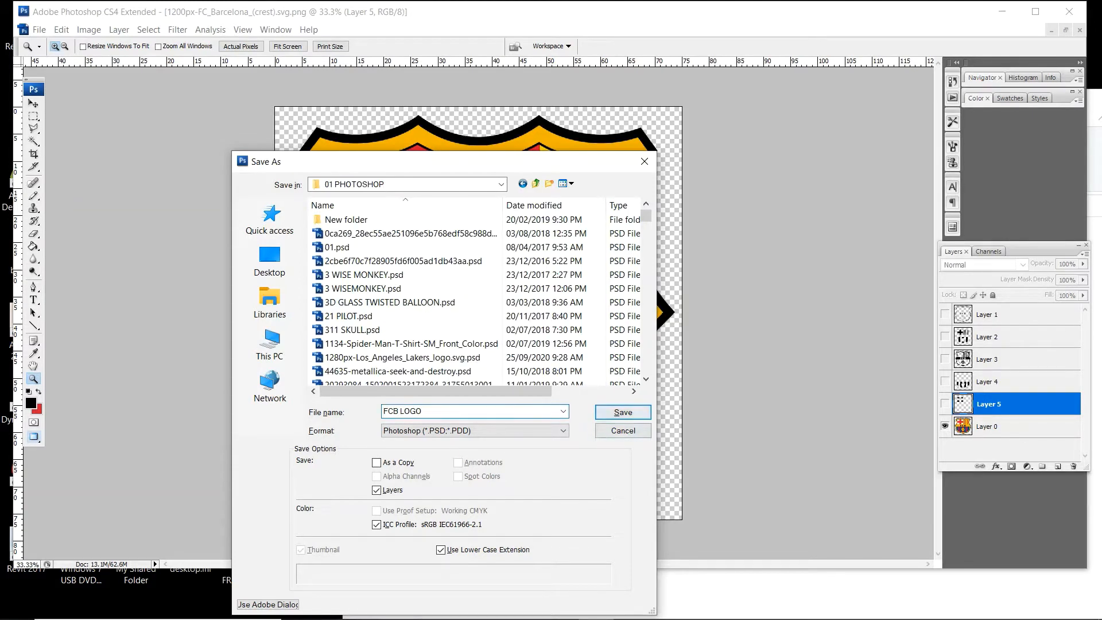
pyautogui.press('Return')
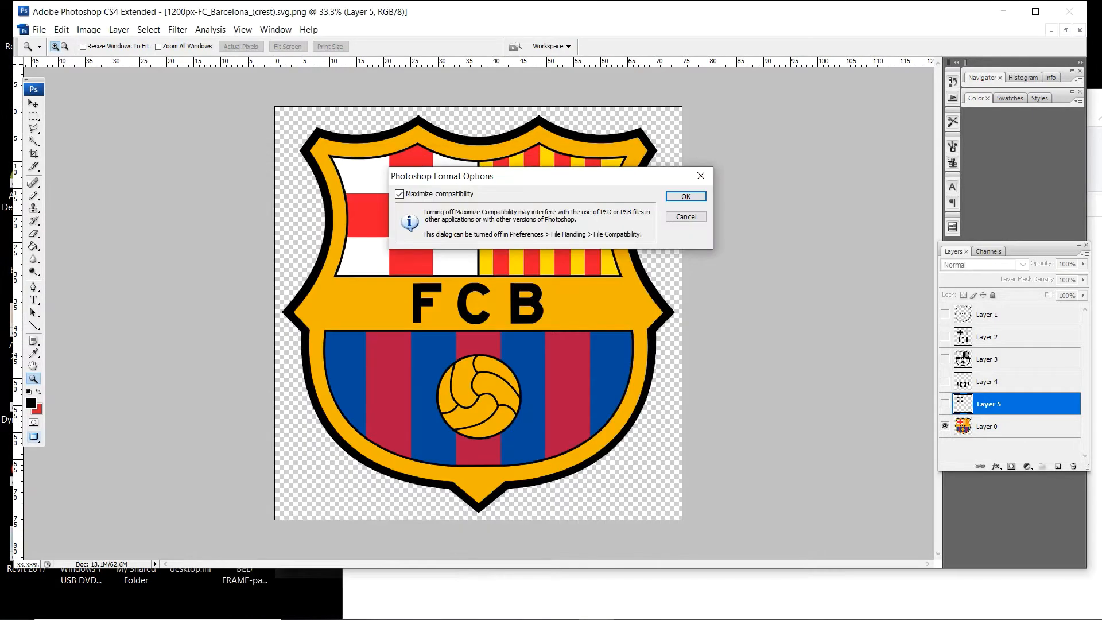
pyautogui.press('Return')
# - Switch to Silhouette Studio and bring 1.png to 5.png from the FCB LOGO folder into the blank A3 document, spaced apart
pyautogui.click(1002, 11)
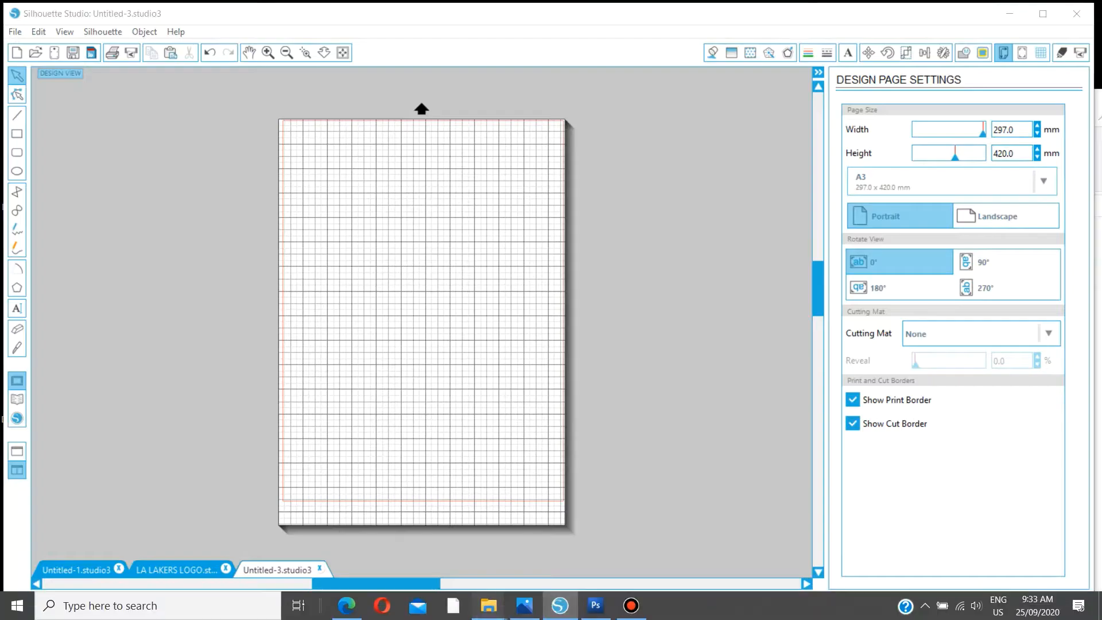
pyautogui.moveTo(489, 606)
pyautogui.click(364, 544)
pyautogui.moveTo(498, 253); pyautogui.dragTo(146, 315)
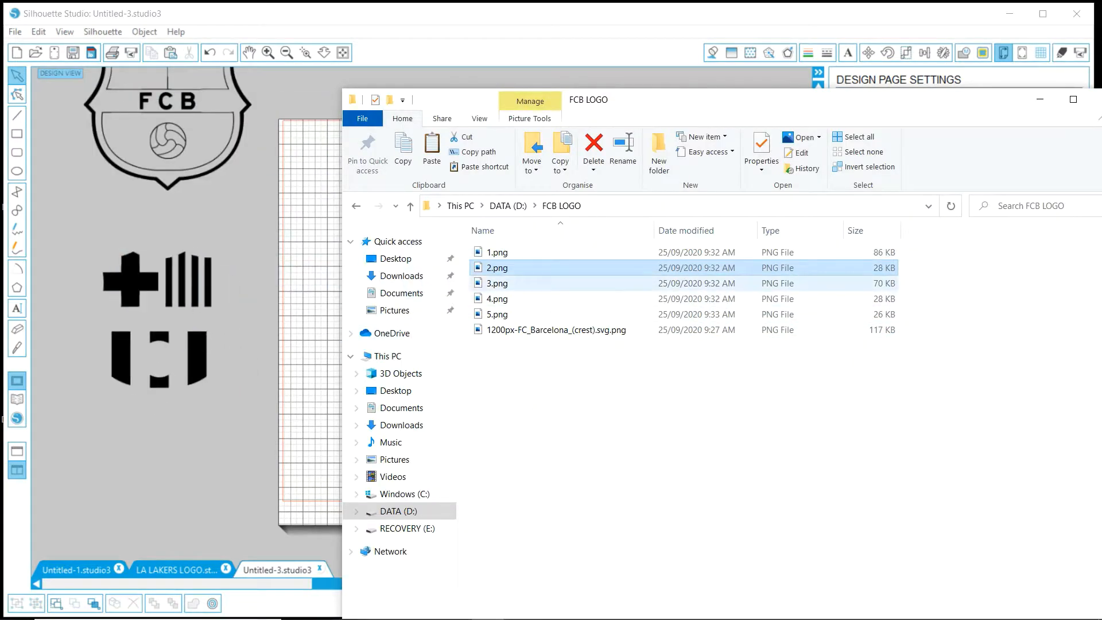
pyautogui.moveTo(498, 284); pyautogui.dragTo(281, 396)
pyautogui.moveTo(574, 99); pyautogui.dragTo(901, 111)
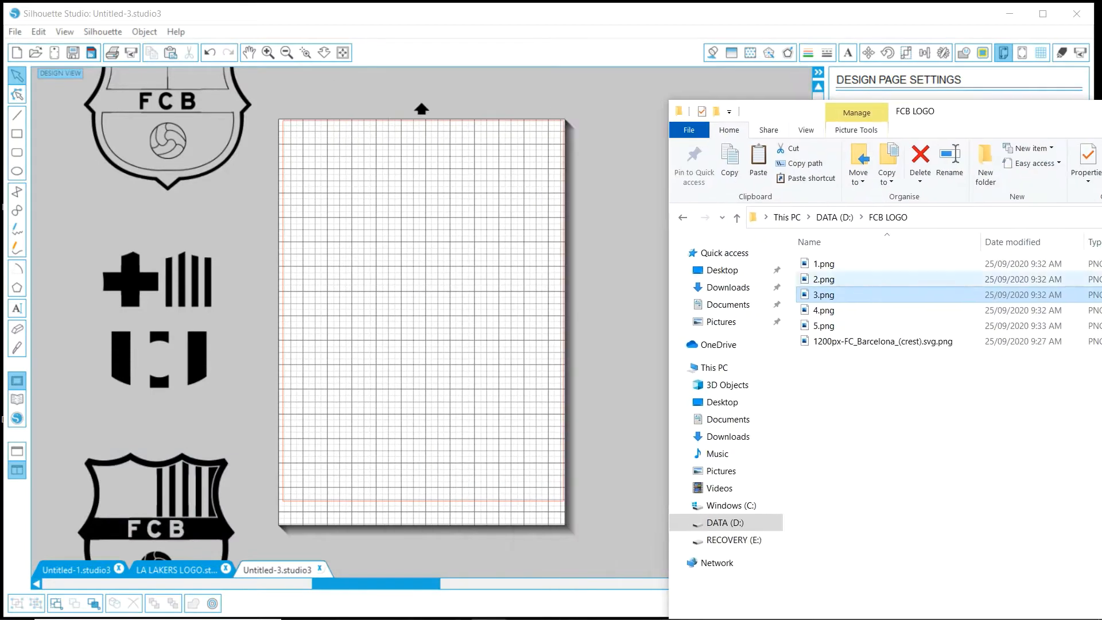
pyautogui.moveTo(824, 310); pyautogui.dragTo(530, 520)
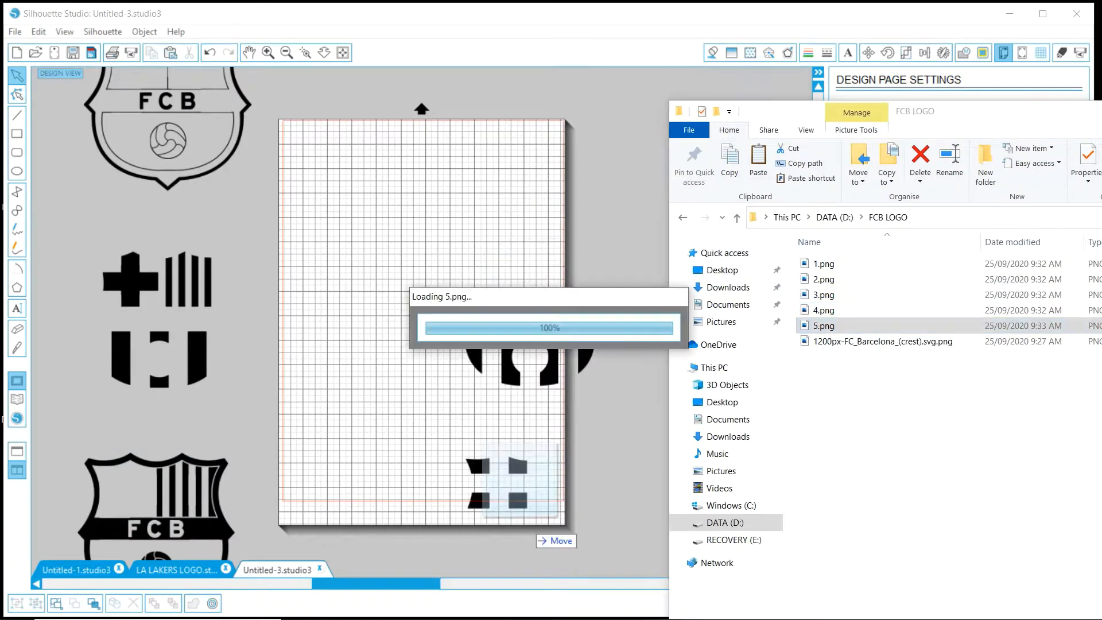
# - Clear the file window away and move the blue-stripe and white-corner images off the page onto the free canvas beside it
pyautogui.moveTo(971, 111); pyautogui.dragTo(530, 140)
pyautogui.click(926, 141)
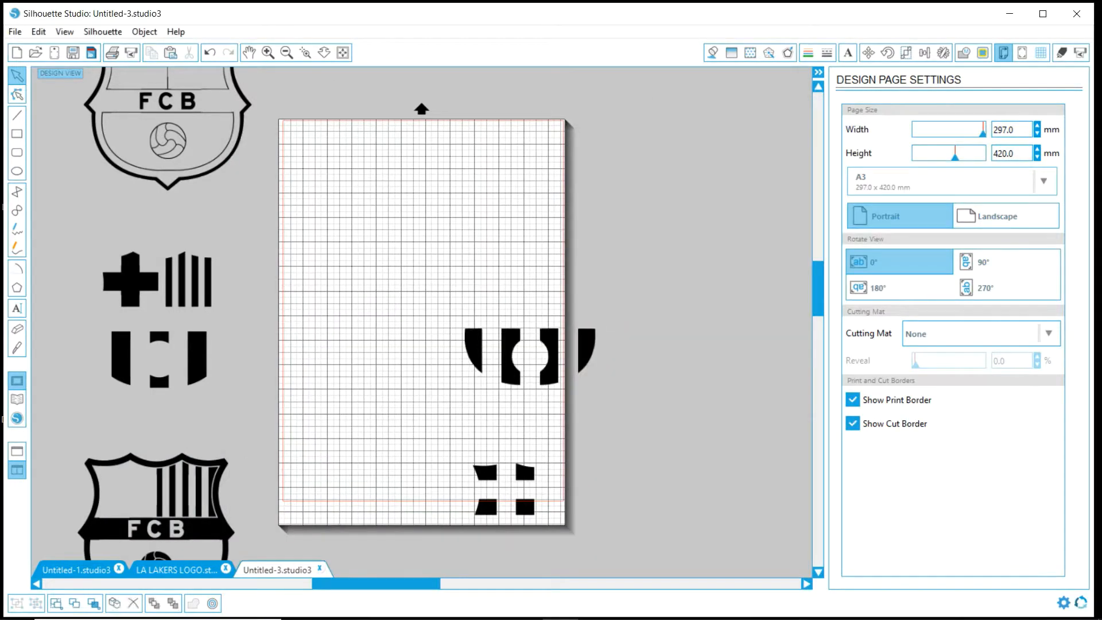
pyautogui.moveTo(530, 356); pyautogui.dragTo(660, 230)
pyautogui.moveTo(505, 489); pyautogui.dragTo(702, 413)
pyautogui.click(689, 339)
pyautogui.scroll(-5, 422, 321)
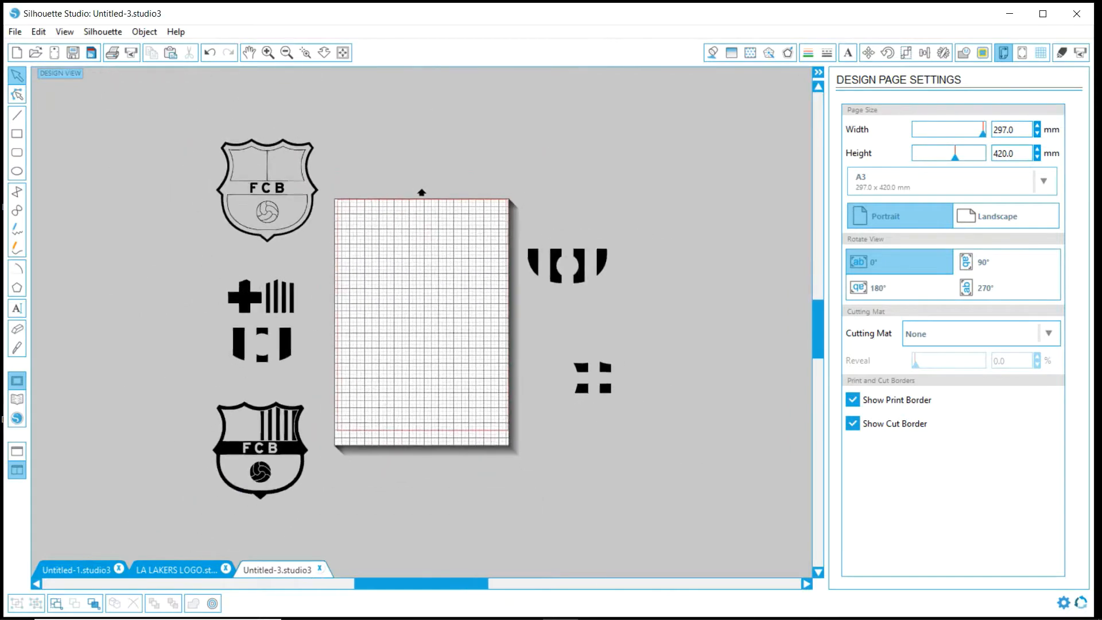
pyautogui.scroll(-4, 422, 324)
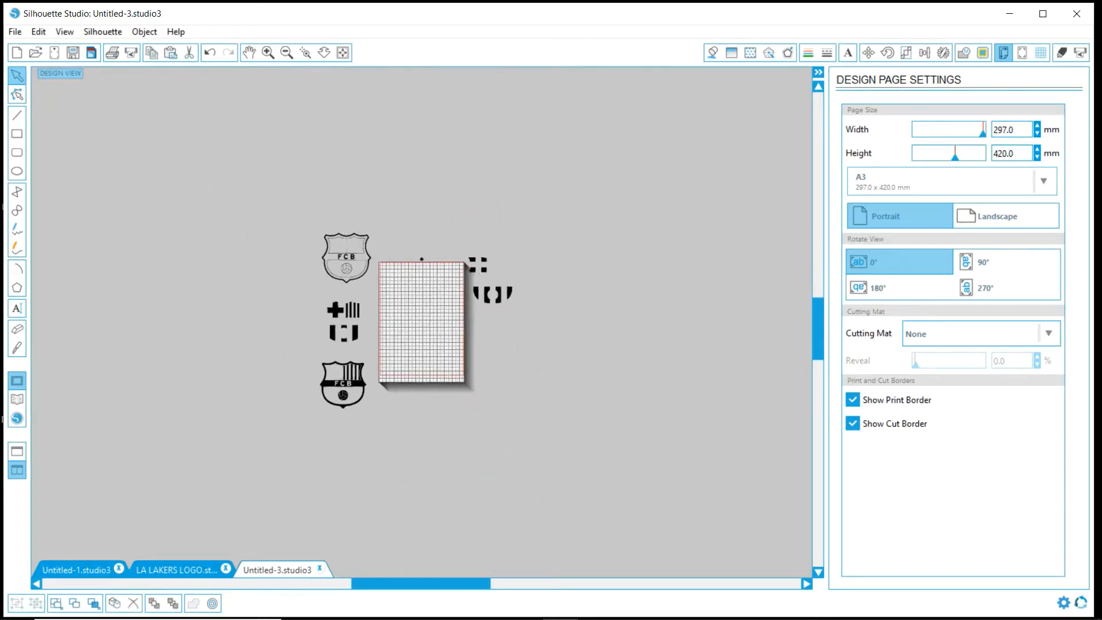
# - Move all the crest images to the right of the page and space them apart so that none overlap
pyautogui.moveTo(514, 312); pyautogui.dragTo(475, 252)
pyautogui.moveTo(494, 295); pyautogui.dragTo(410, 343)
pyautogui.moveTo(520, 458); pyautogui.dragTo(591, 10)
pyautogui.moveTo(554, 83); pyautogui.dragTo(790, 125)
pyautogui.scroll(-4, 422, 323)
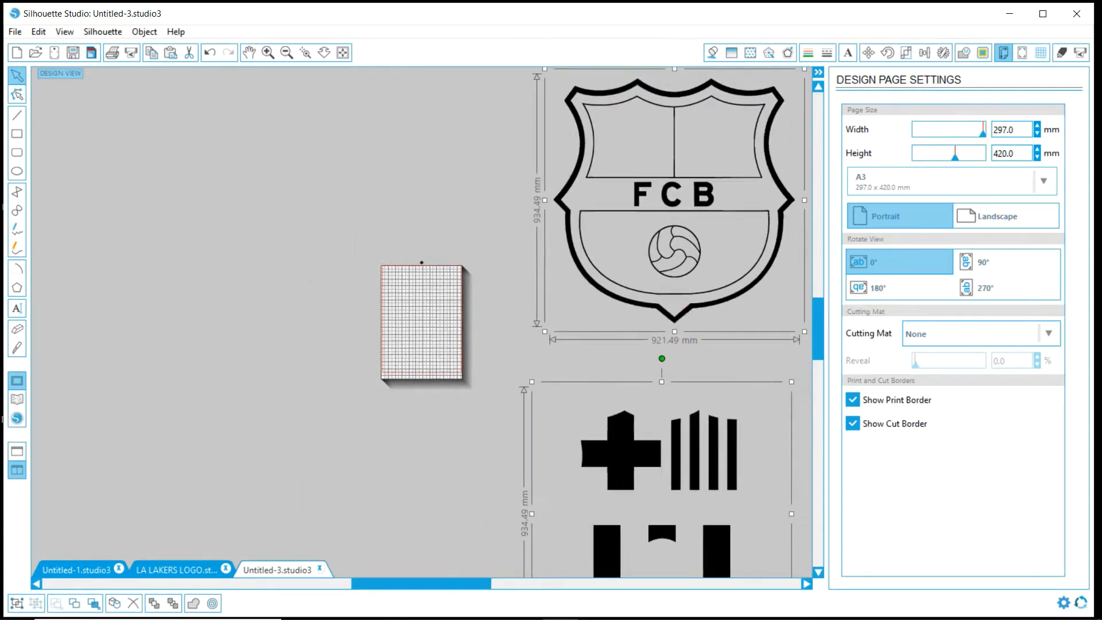
pyautogui.scroll(-3, 422, 323)
pyautogui.click(586, 287)
pyautogui.moveTo(502, 282); pyautogui.dragTo(502, 254)
pyautogui.click(586, 258)
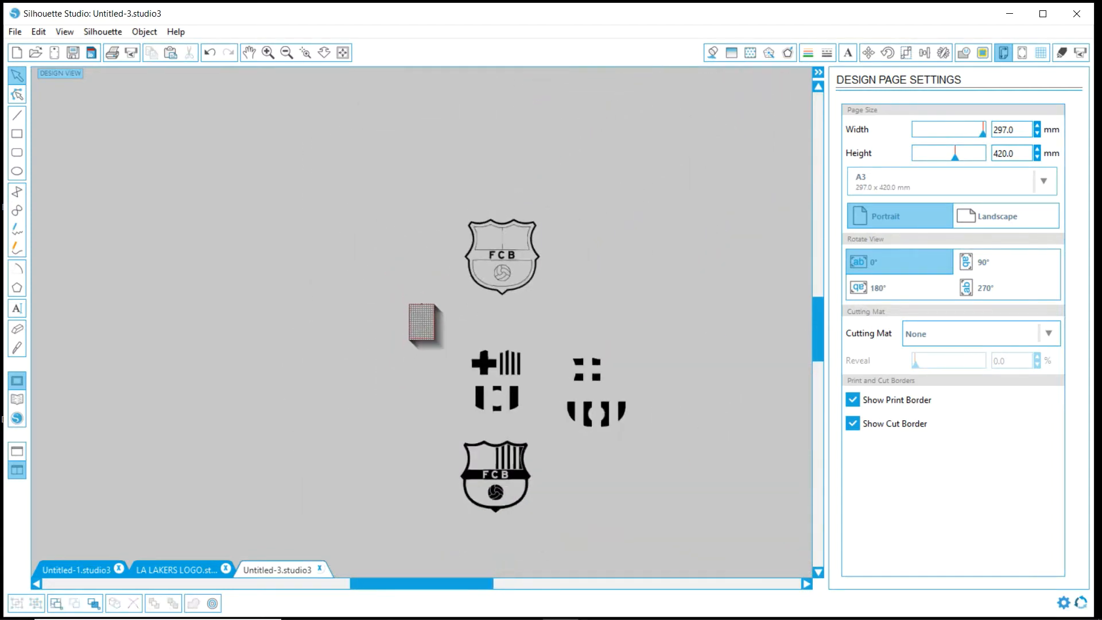
# - Define a trace area around the whole outline crest with the High Pass Filter at 95.00 and the Low Pass Filter off
pyautogui.moveTo(426, 188); pyautogui.dragTo(605, 341)
pyautogui.click(983, 53)
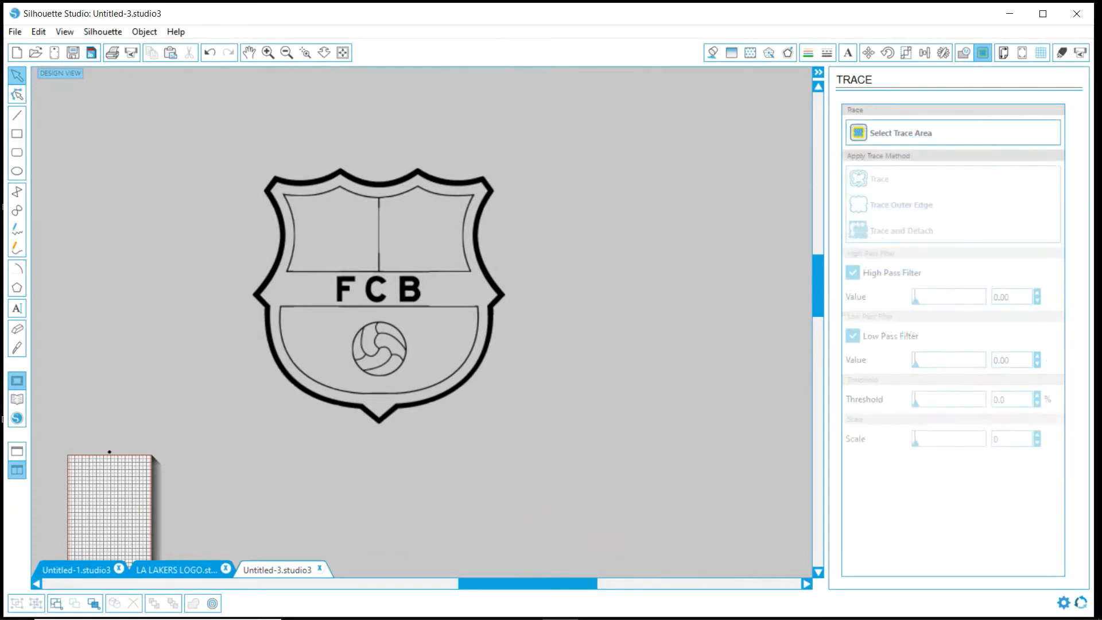
pyautogui.click(953, 133)
pyautogui.moveTo(236, 147)
pyautogui.mouseDown()
pyautogui.moveTo(454, 409)
pyautogui.moveTo(519, 431)
pyautogui.mouseUp()
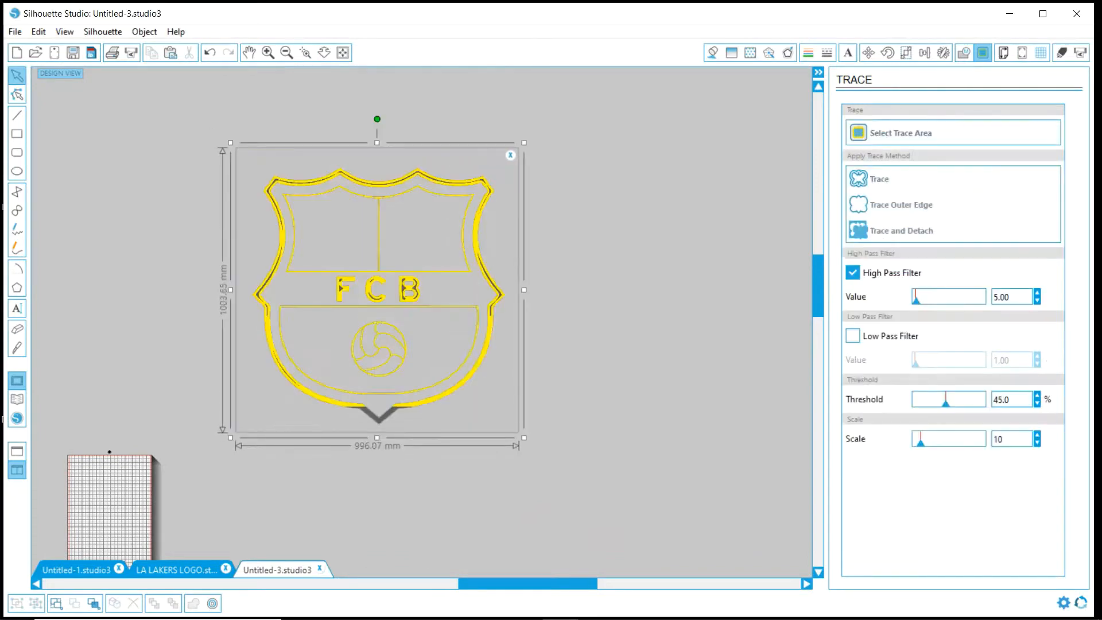
pyautogui.moveTo(377, 438); pyautogui.dragTo(377, 536)
pyautogui.click(853, 335)
pyautogui.click(853, 273)
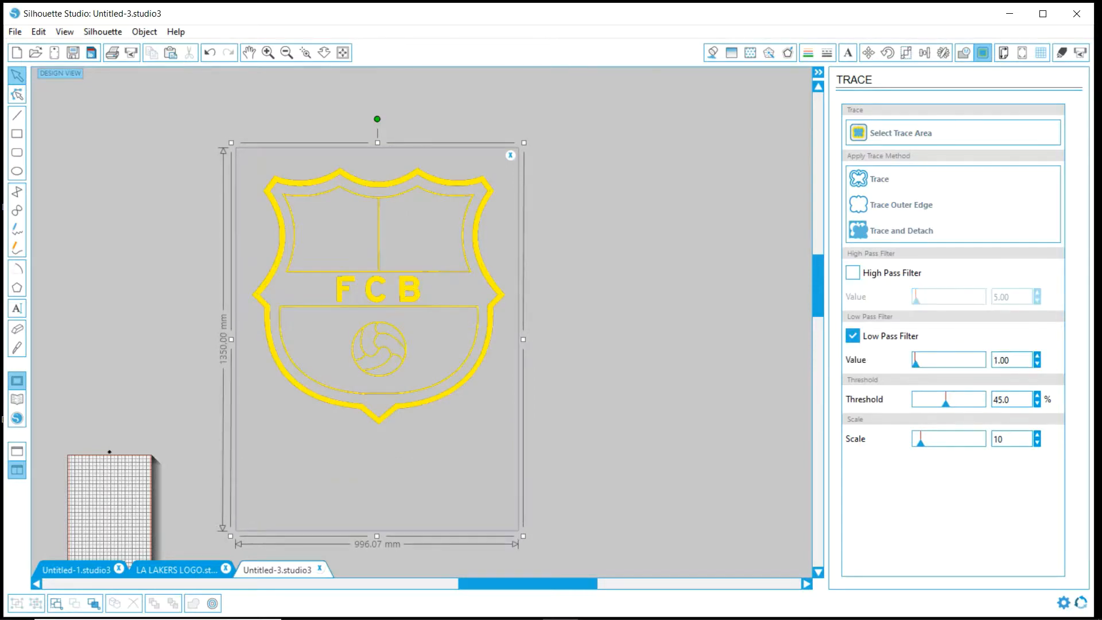
pyautogui.click(853, 272)
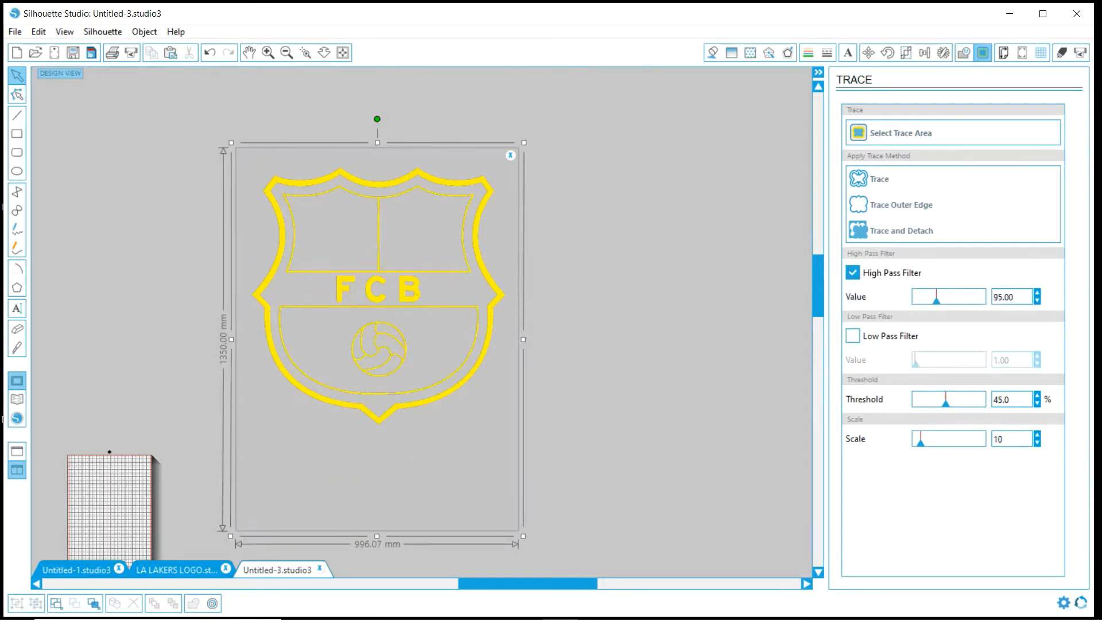
# - Trace the outline crest, move the traced lines off the source image and delete that image
pyautogui.click(880, 179)
pyautogui.moveTo(397, 247); pyautogui.dragTo(606, 249)
pyautogui.click(397, 247)
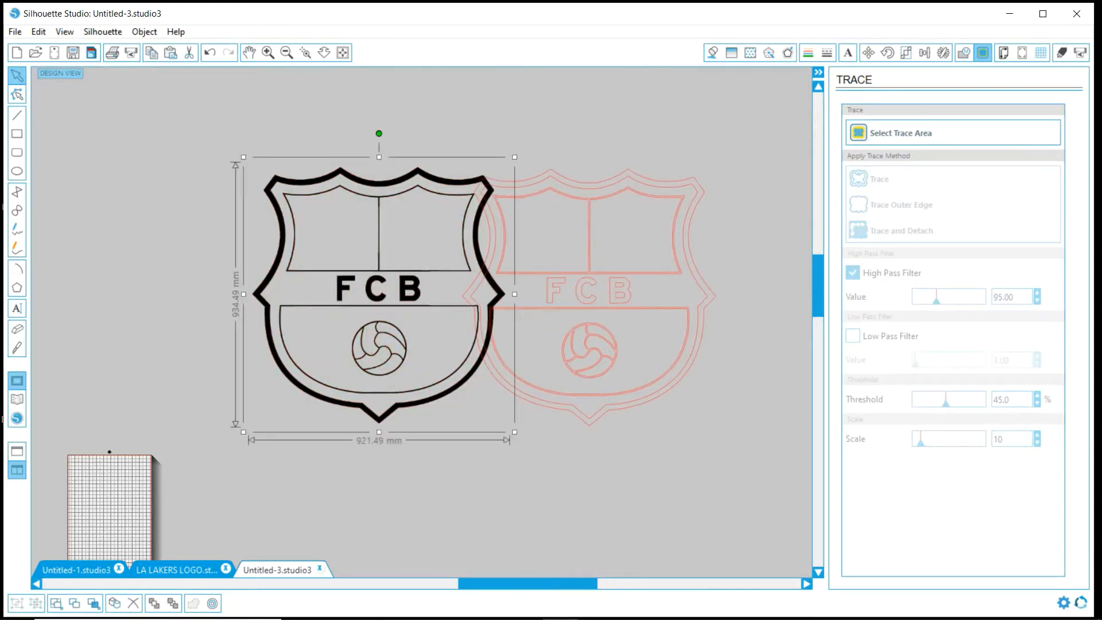
pyautogui.press('Delete')
# - Give the traced outline crest a black fill and black line colour, and shift it left to free space beside it
pyautogui.click(611, 177)
pyautogui.click(713, 53)
pyautogui.click(948, 151)
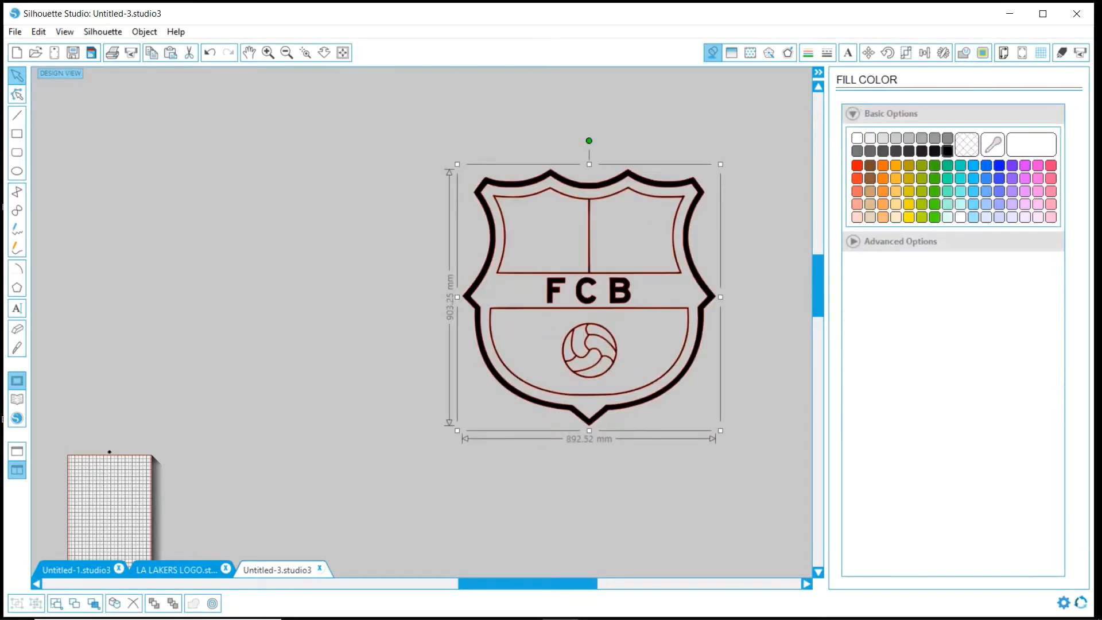
pyautogui.click(809, 52)
pyautogui.click(948, 151)
pyautogui.moveTo(589, 253); pyautogui.dragTo(245, 228)
pyautogui.click(436, 288)
# - Trace the cross-and-stripes image beside the crest with only the Low Pass Filter on, and delete the source image
pyautogui.scroll(-3, 422, 322)
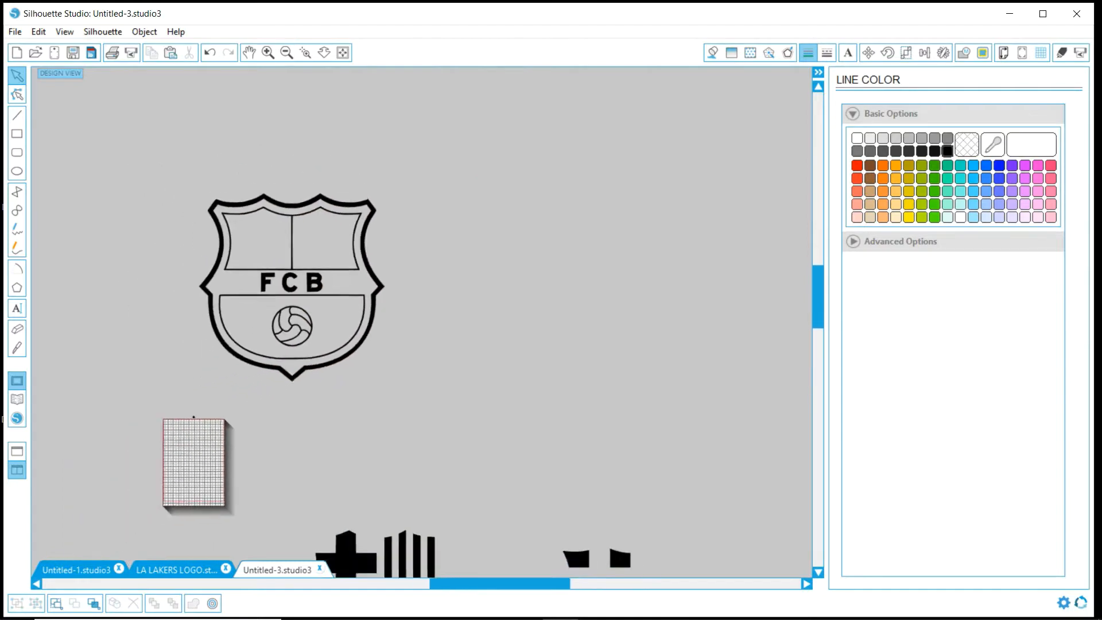
pyautogui.scroll(-1, 422, 321)
pyautogui.moveTo(353, 539); pyautogui.dragTo(535, 249)
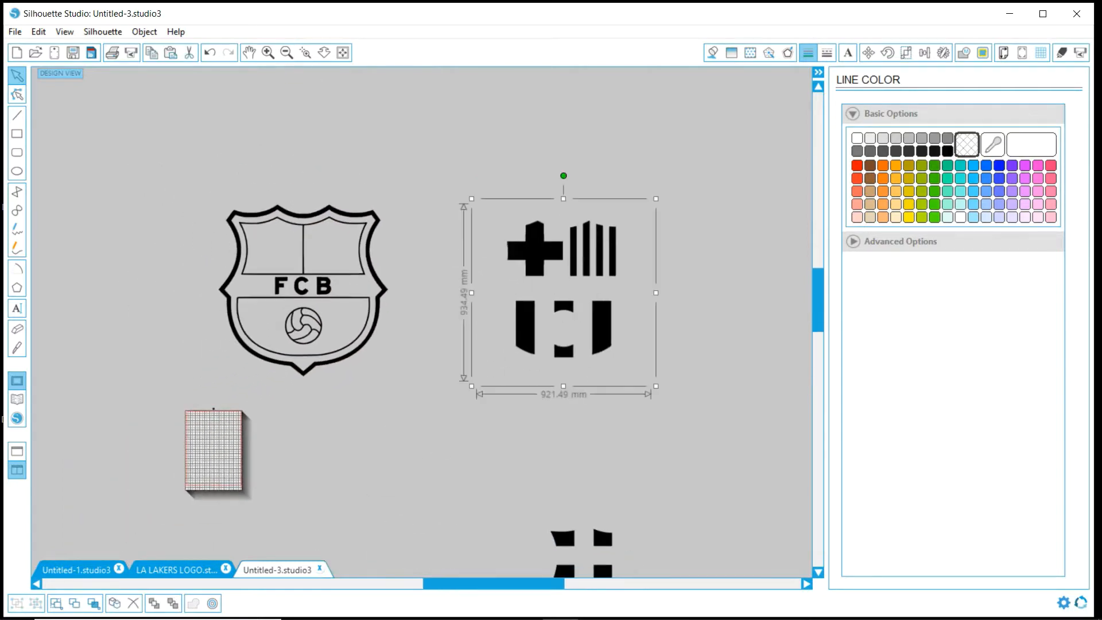
pyautogui.click(984, 53)
pyautogui.click(901, 132)
pyautogui.moveTo(489, 204); pyautogui.dragTo(636, 368)
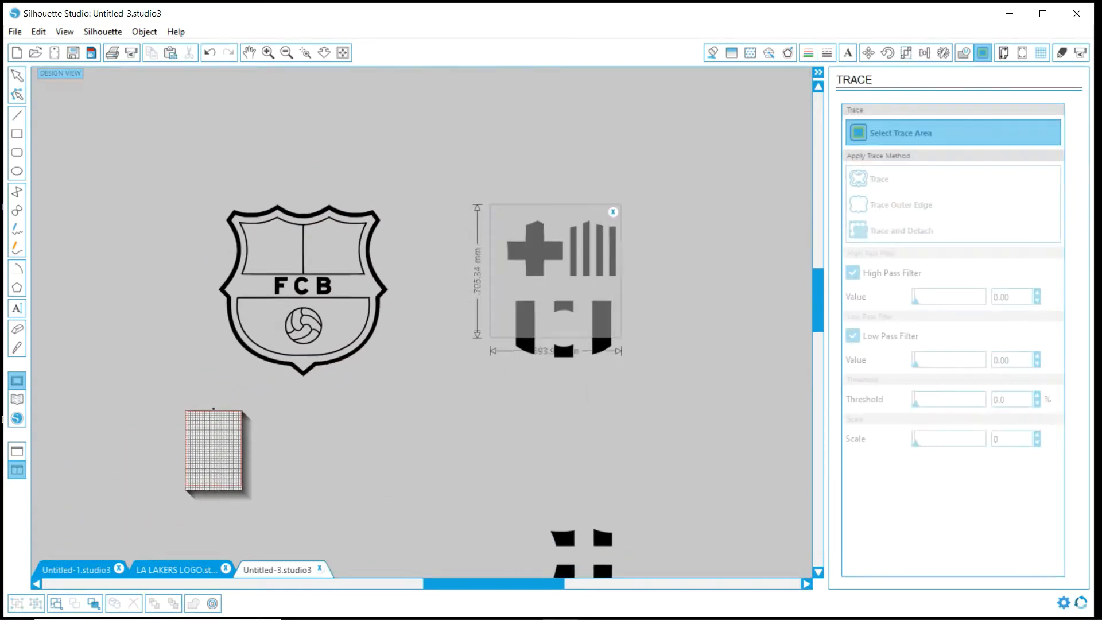
pyautogui.click(853, 273)
pyautogui.click(879, 179)
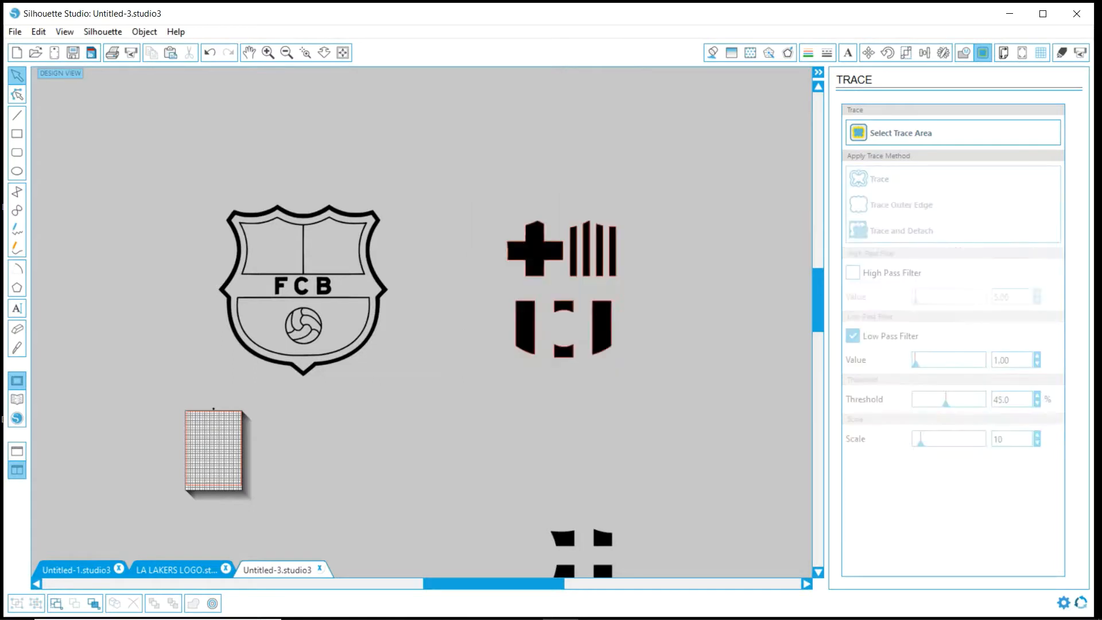
pyautogui.moveTo(535, 249); pyautogui.dragTo(728, 310)
pyautogui.press('Delete')
# - Colour the traced cross and stripes with red fill and red lines, and fit them inside the black crest outline
pyautogui.click(712, 53)
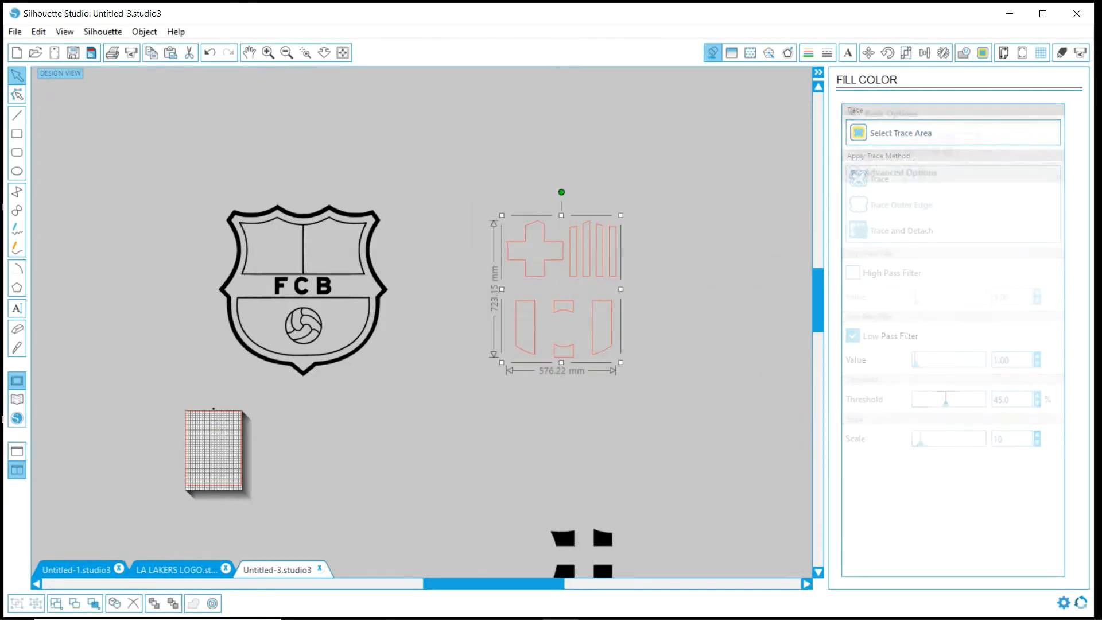
pyautogui.click(857, 165)
pyautogui.click(808, 53)
pyautogui.moveTo(535, 252); pyautogui.dragTo(275, 251)
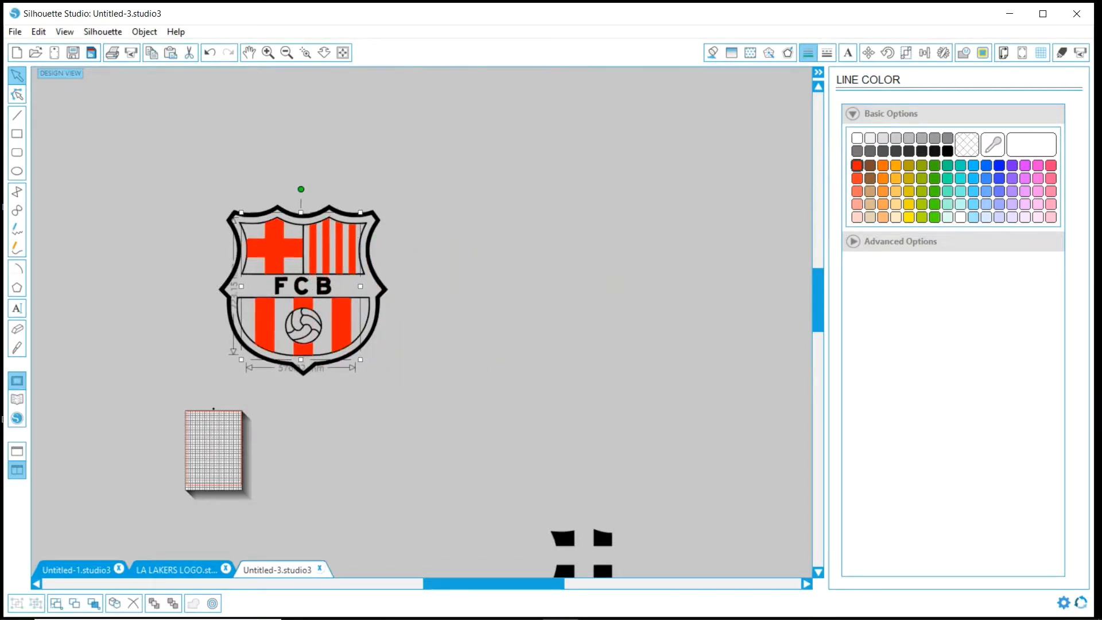
# - Trace the image of the four corner pieces beside the crest with the High Pass Filter off, and delete the source image
pyautogui.moveTo(564, 539); pyautogui.dragTo(526, 306)
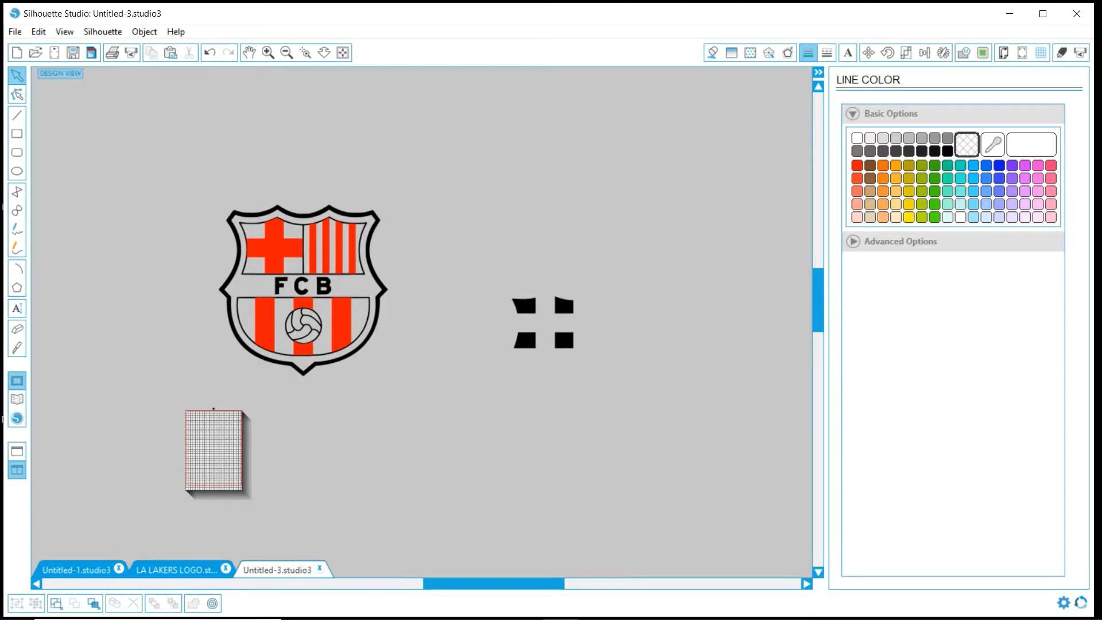
pyautogui.click(983, 53)
pyautogui.click(920, 133)
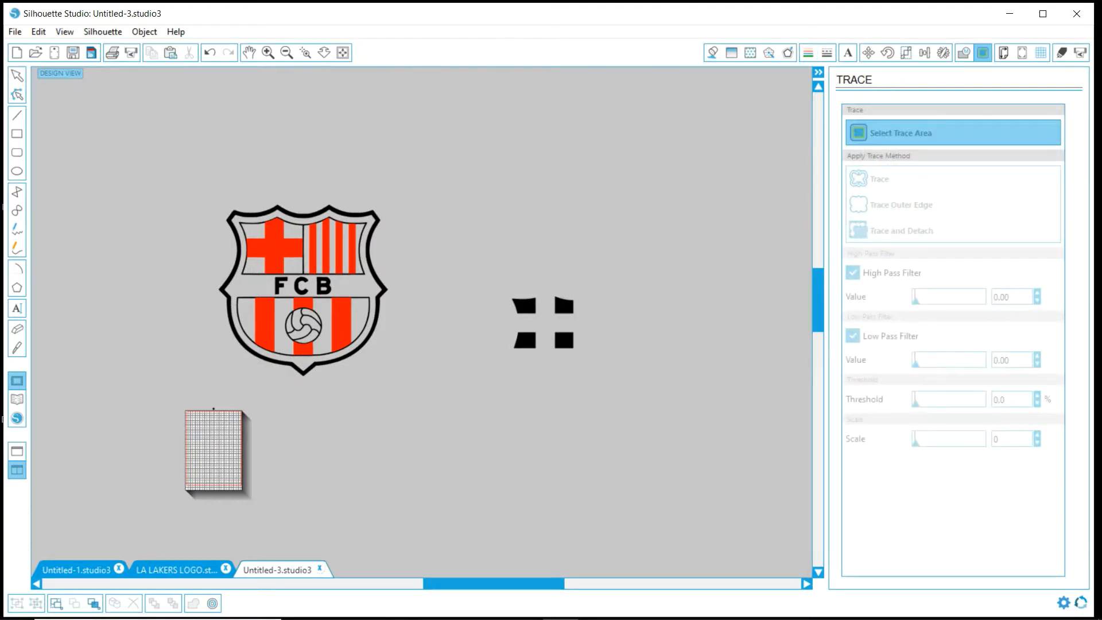
pyautogui.moveTo(502, 286); pyautogui.dragTo(584, 358)
pyautogui.click(853, 273)
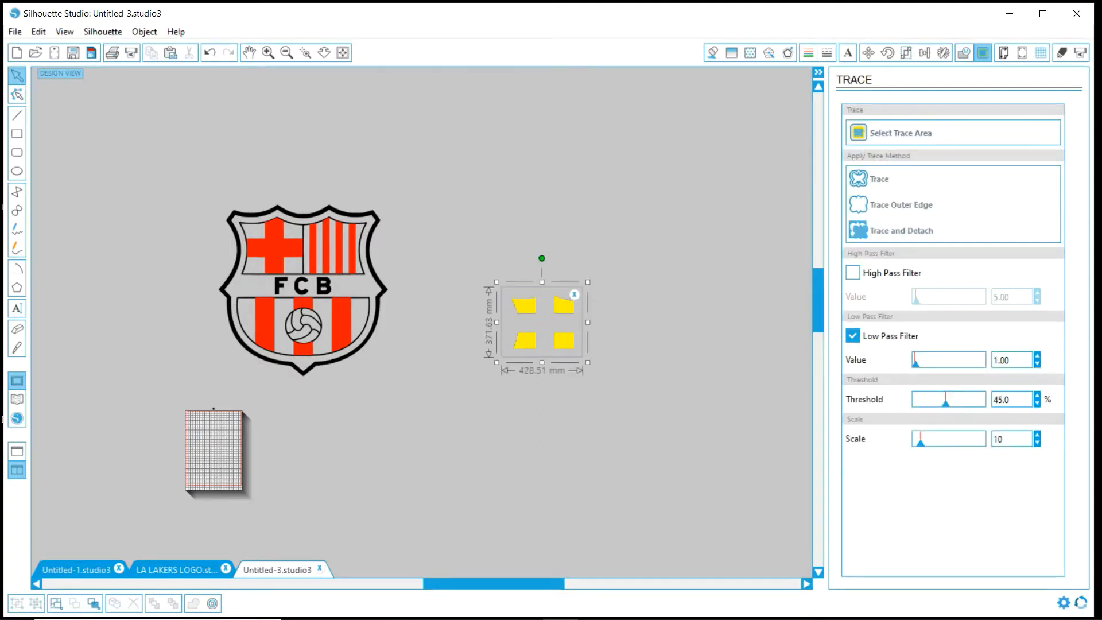
pyautogui.click(920, 133)
pyautogui.moveTo(636, 320)
pyautogui.mouseDown()
pyautogui.moveTo(692, 265)
pyautogui.moveTo(718, 258)
pyautogui.mouseUp()
pyautogui.press('Delete')
pyautogui.moveTo(615, 275); pyautogui.dragTo(512, 389)
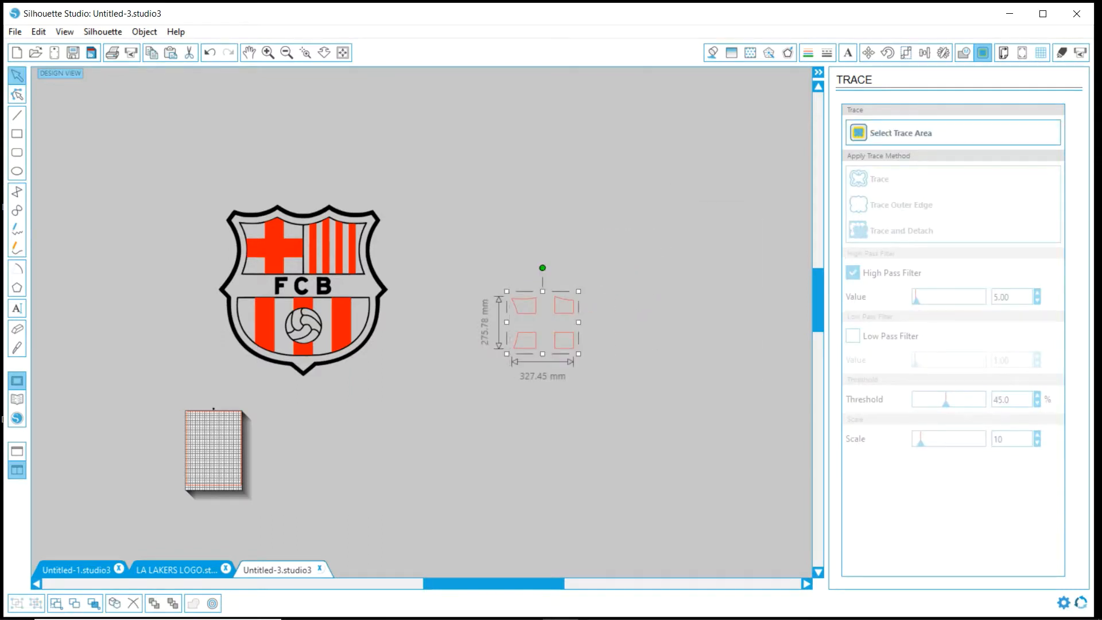
# - Give the four traced corner pieces white fill and white lines, and fit them around the red cross in the crest
pyautogui.click(713, 53)
pyautogui.click(857, 138)
pyautogui.click(808, 53)
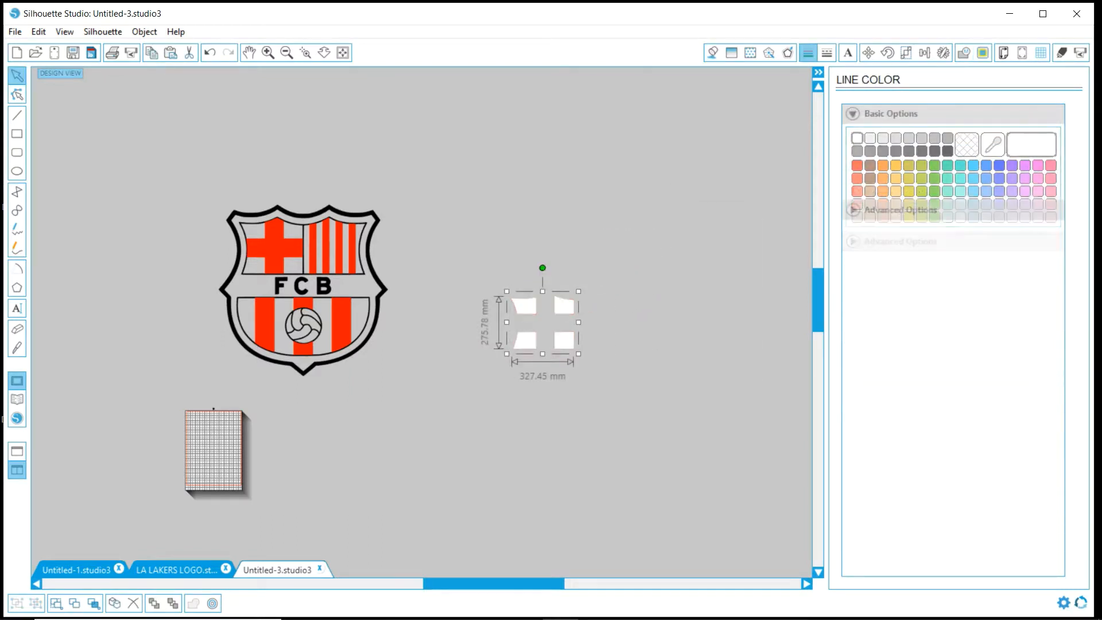
pyautogui.click(857, 139)
pyautogui.moveTo(525, 340); pyautogui.dragTo(256, 267)
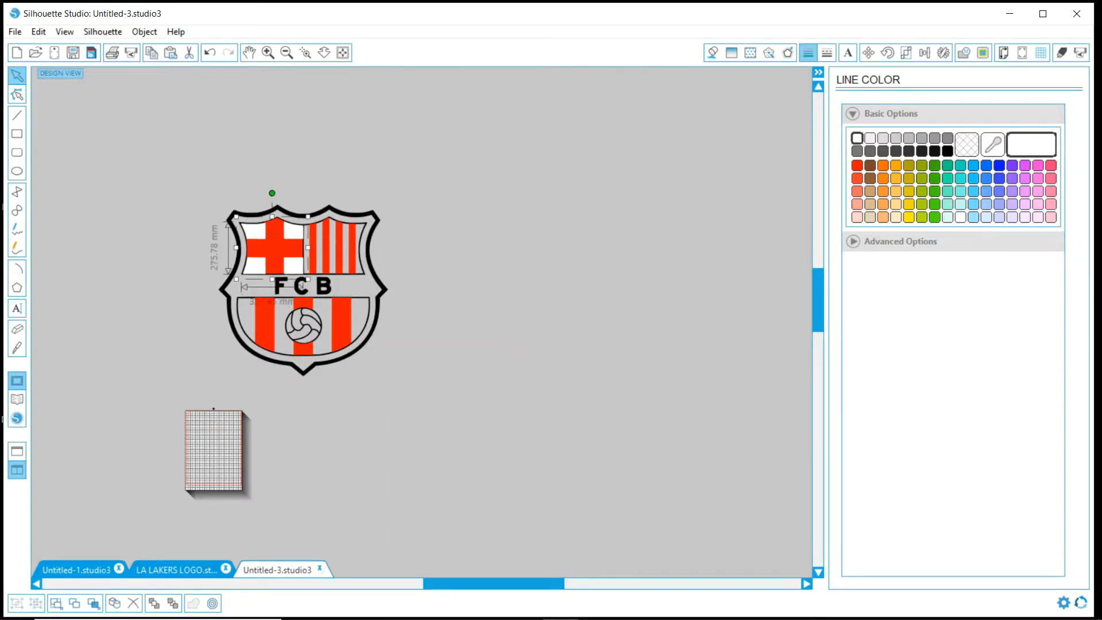
# - Trace the lower-stripe image beside the crest with the High Pass Filter off, and delete the source image
pyautogui.scroll(-10, 421, 321)
pyautogui.moveTo(583, 545); pyautogui.dragTo(496, 282)
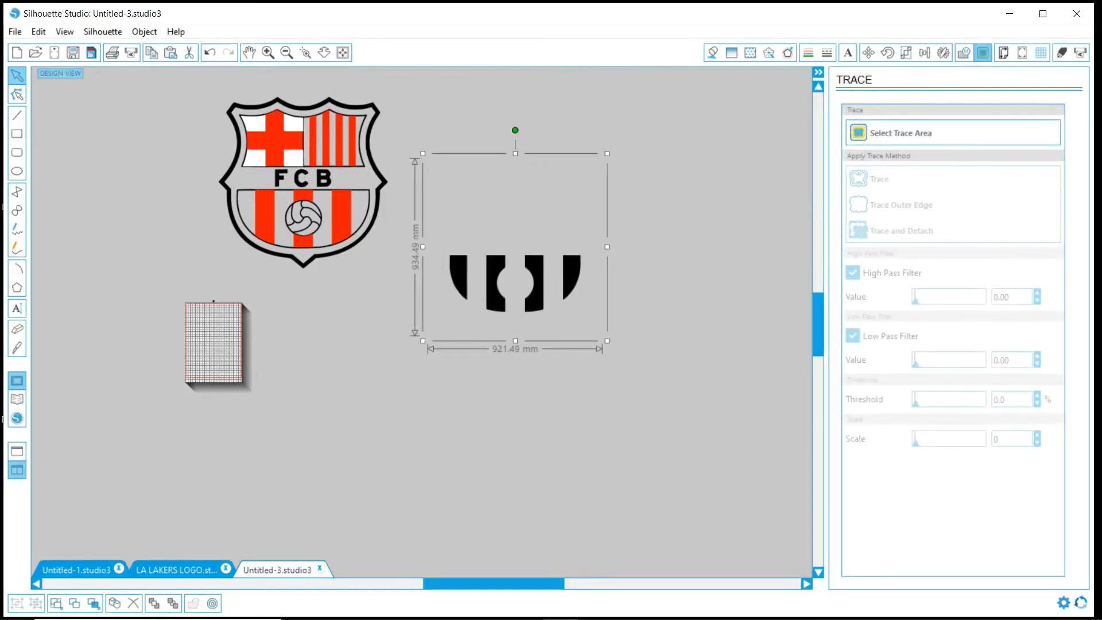
pyautogui.click(895, 133)
pyautogui.moveTo(441, 239); pyautogui.dragTo(598, 319)
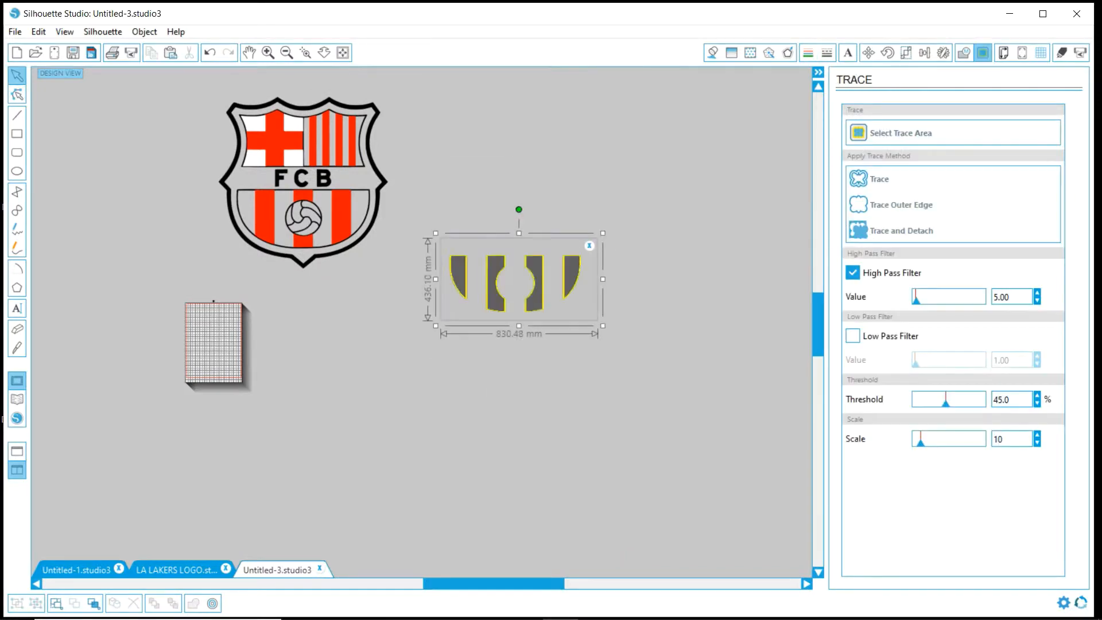
pyautogui.click(880, 179)
pyautogui.moveTo(496, 283); pyautogui.dragTo(557, 424)
pyautogui.press('Delete')
pyautogui.click(534, 284)
# - Colour the traced lower stripes with blue fill and blue lines, and fit them between the red stripes around the ball
pyautogui.click(713, 52)
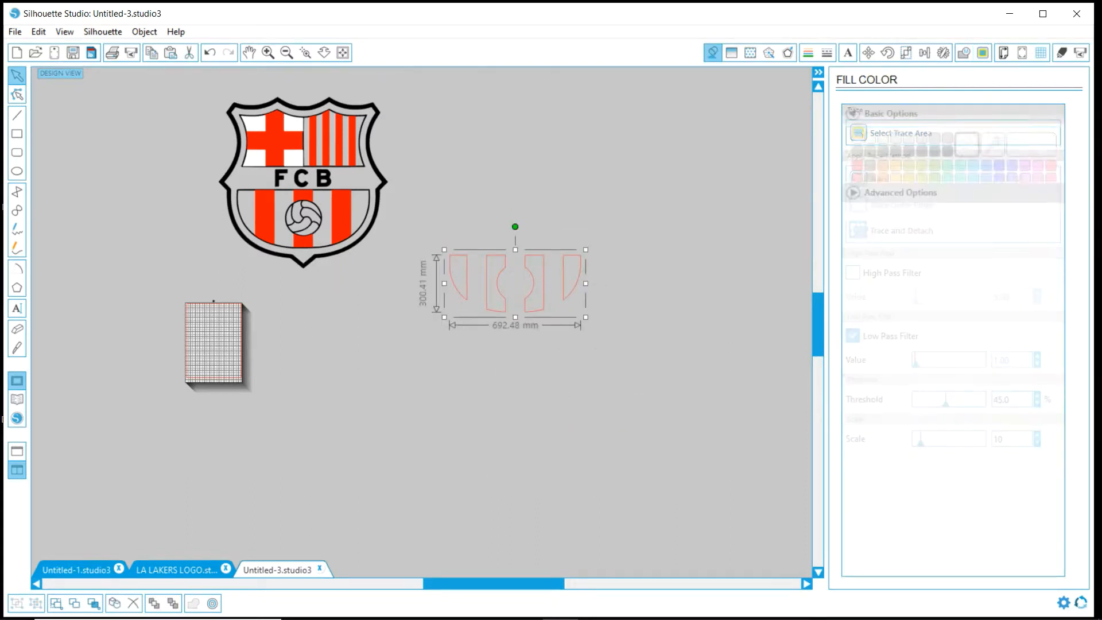
pyautogui.click(999, 166)
pyautogui.click(999, 165)
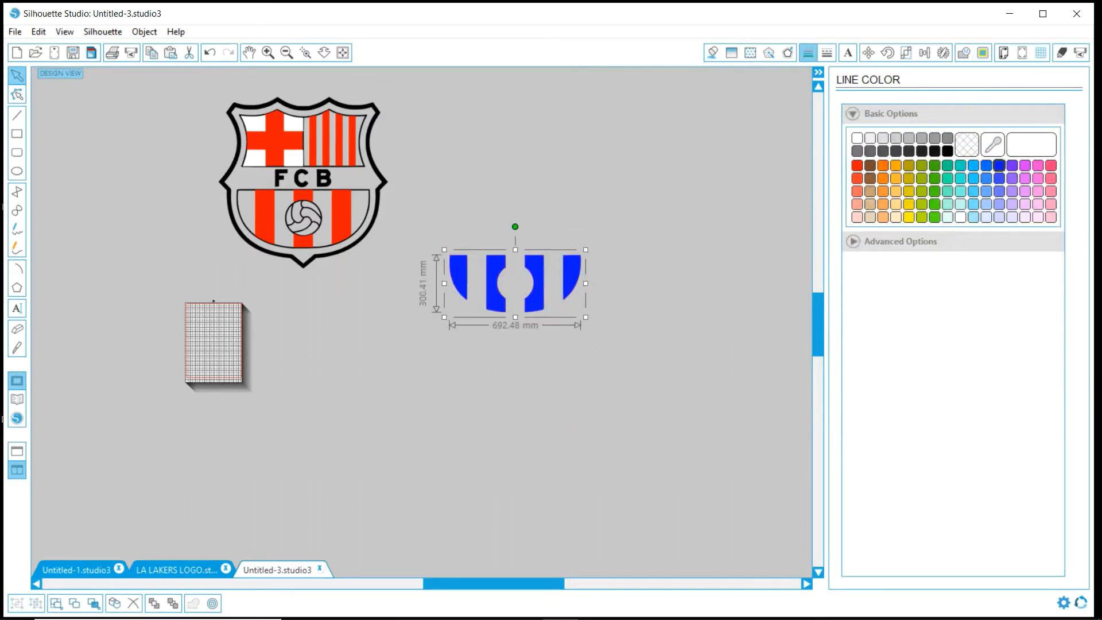
pyautogui.moveTo(539, 284); pyautogui.dragTo(327, 219)
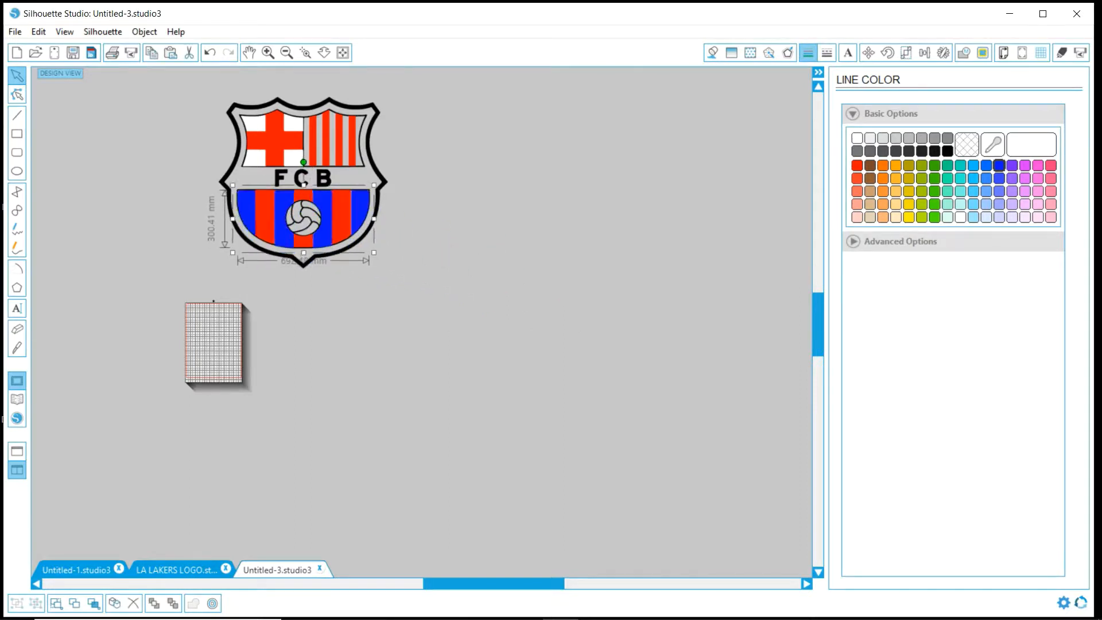
pyautogui.press('Escape')
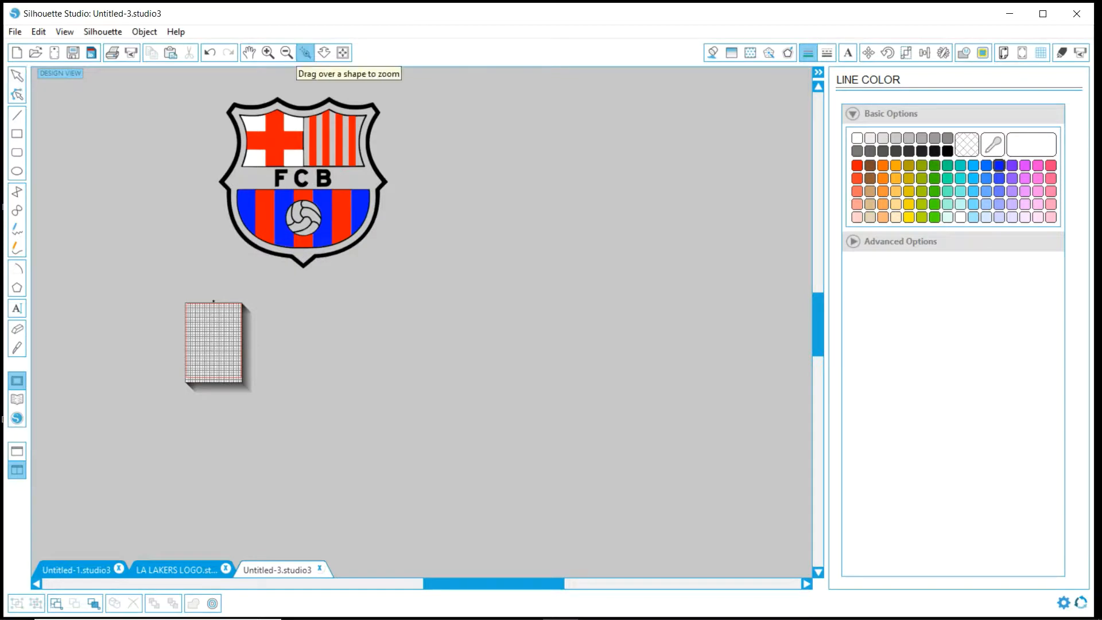
# - Trace the remaining crest image with the solid FCB band, using only the Low Pass Filter, and delete the source image
pyautogui.scroll(-5, 422, 321)
pyautogui.scroll(3, 432, 513)
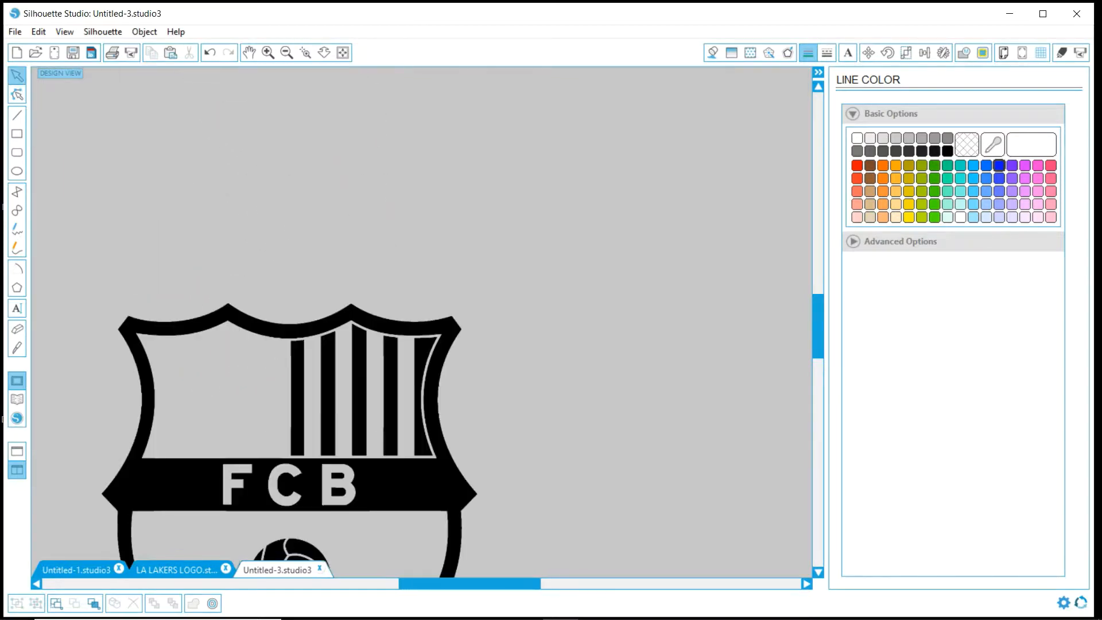
pyautogui.moveTo(321, 488); pyautogui.dragTo(467, 269)
pyautogui.click(983, 53)
pyautogui.click(953, 132)
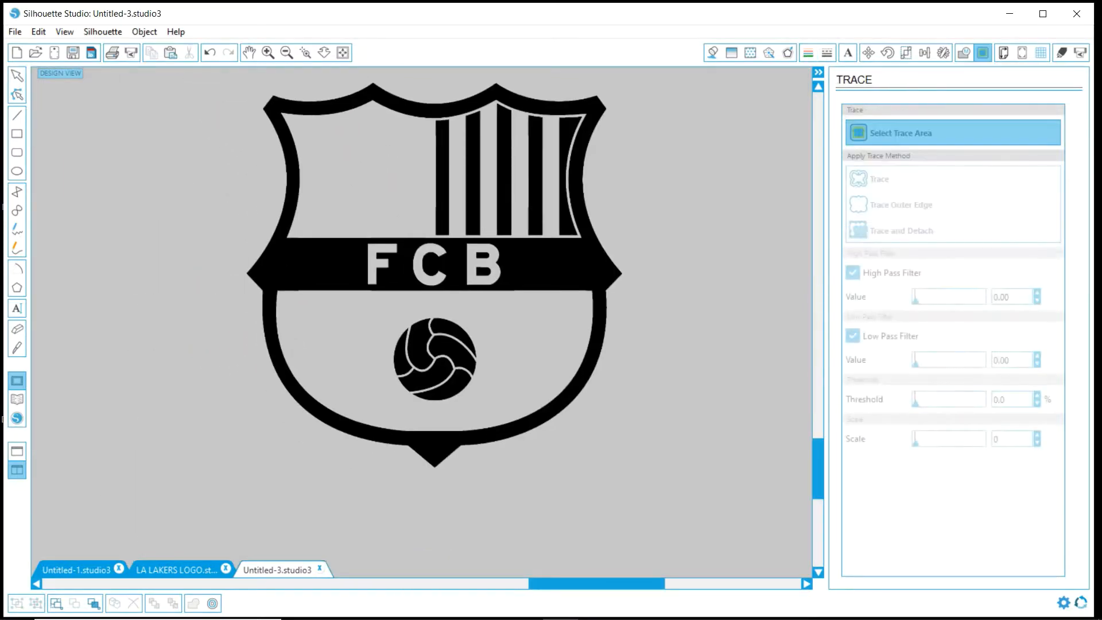
pyautogui.moveTo(222, 73)
pyautogui.mouseDown()
pyautogui.moveTo(604, 464)
pyautogui.moveTo(649, 493)
pyautogui.mouseUp()
pyautogui.click(853, 273)
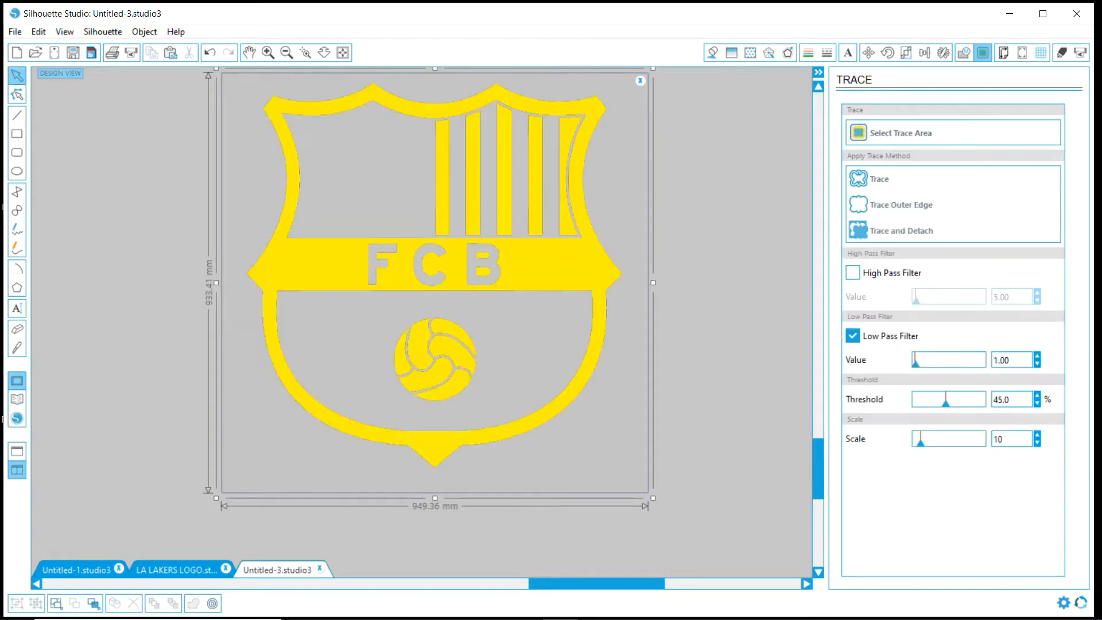
pyautogui.click(880, 179)
pyautogui.moveTo(568, 268)
pyautogui.mouseDown()
pyautogui.moveTo(689, 279)
pyautogui.moveTo(541, 362)
pyautogui.mouseUp()
pyautogui.press('Delete')
# - Give the traced crest with the solid FCB band a yellow fill and yellow line colour
pyautogui.click(712, 53)
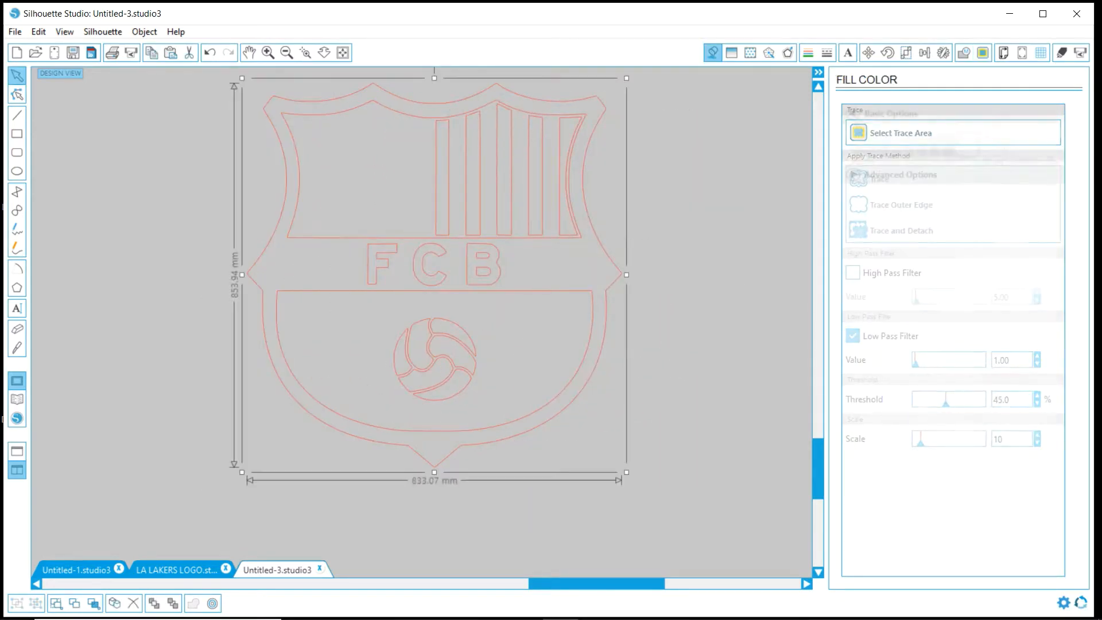
pyautogui.click(908, 217)
pyautogui.click(909, 217)
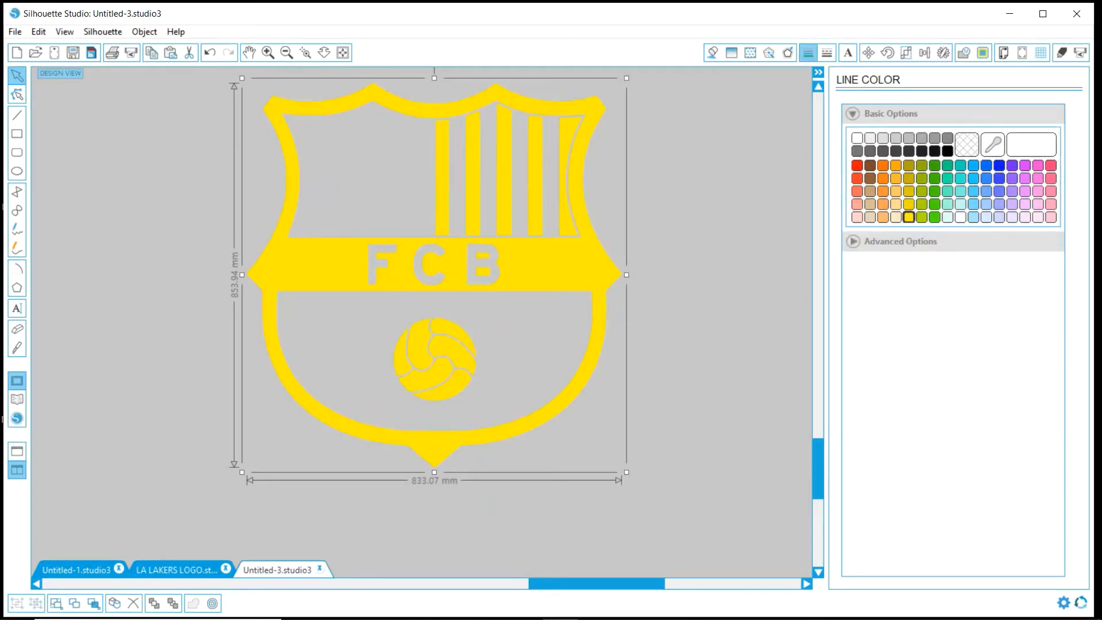
pyautogui.click(709, 270)
pyautogui.scroll(-3, 630, 277)
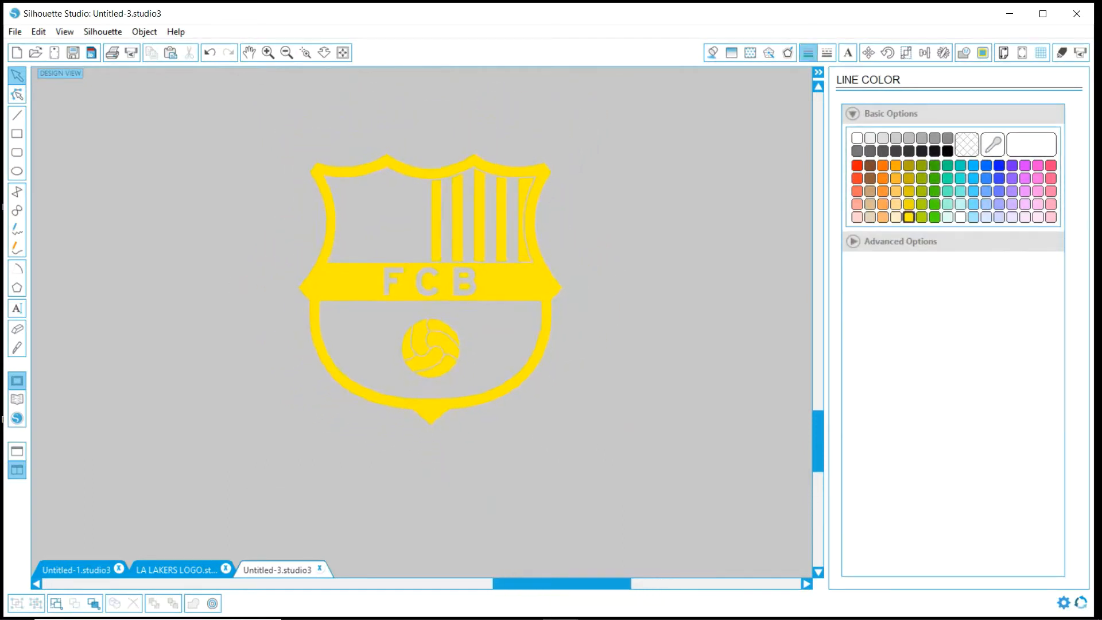
# - Remove the fill from the traced crest with the FCB band and set its line colour to black
pyautogui.moveTo(630, 276); pyautogui.dragTo(492, 384)
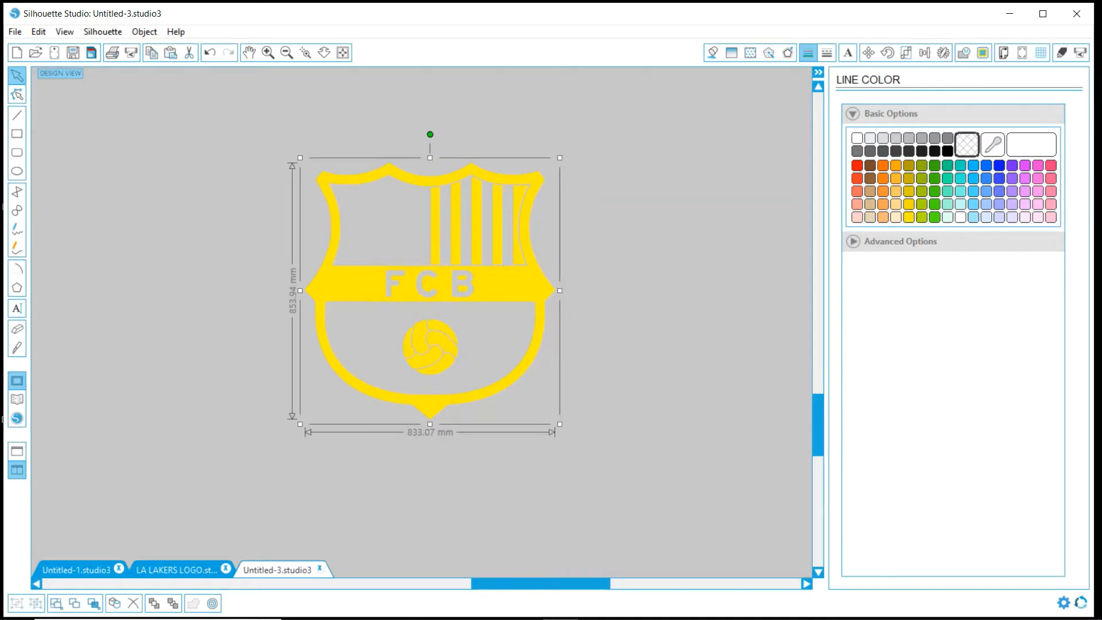
pyautogui.click(712, 53)
pyautogui.click(967, 145)
pyautogui.click(808, 52)
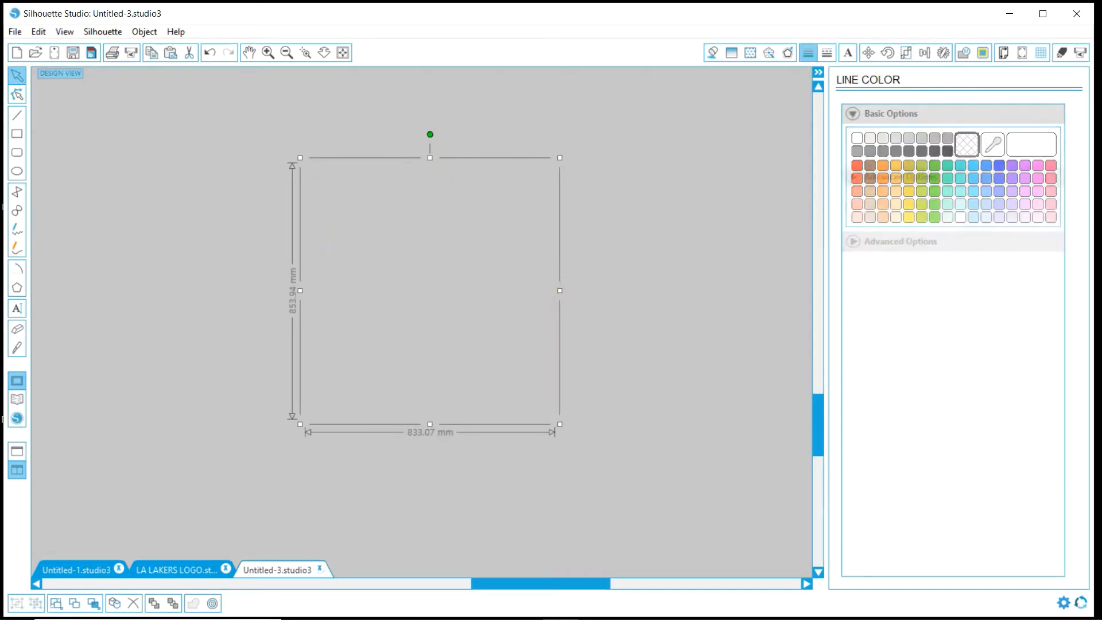
pyautogui.click(948, 151)
# - Release the compound path of the traced crest into separate shapes
pyautogui.click(709, 270)
pyautogui.click(499, 301)
pyautogui.rightClick(499, 302)
pyautogui.click(551, 541)
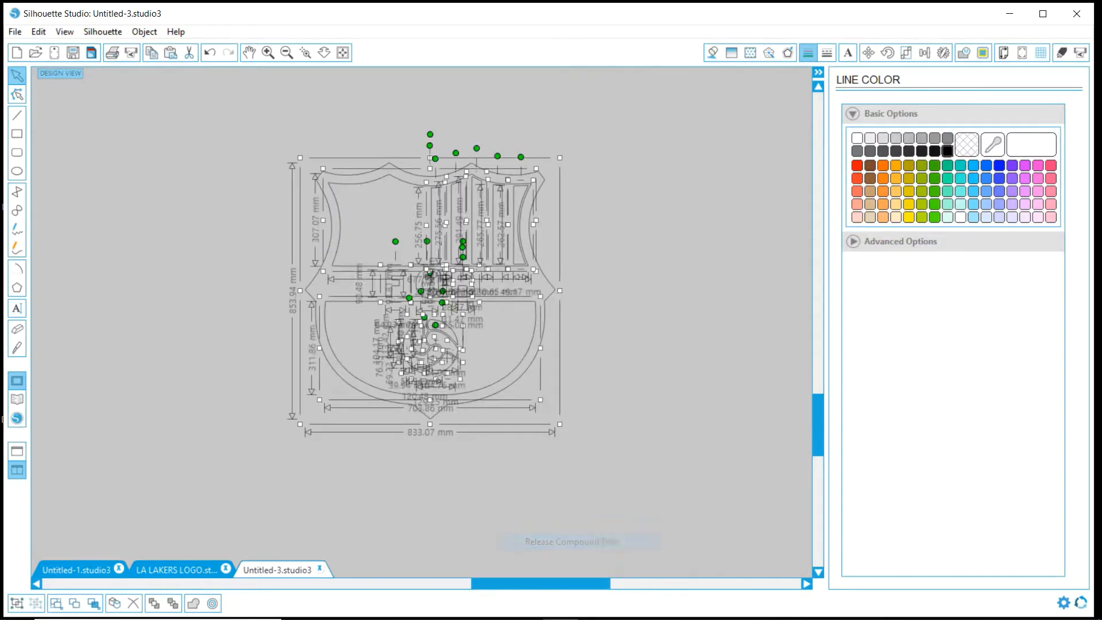
pyautogui.click(631, 447)
# - Combine the five vertical stripes in the crest's upper-right panel into one compound path
pyautogui.moveTo(397, 134); pyautogui.dragTo(558, 305)
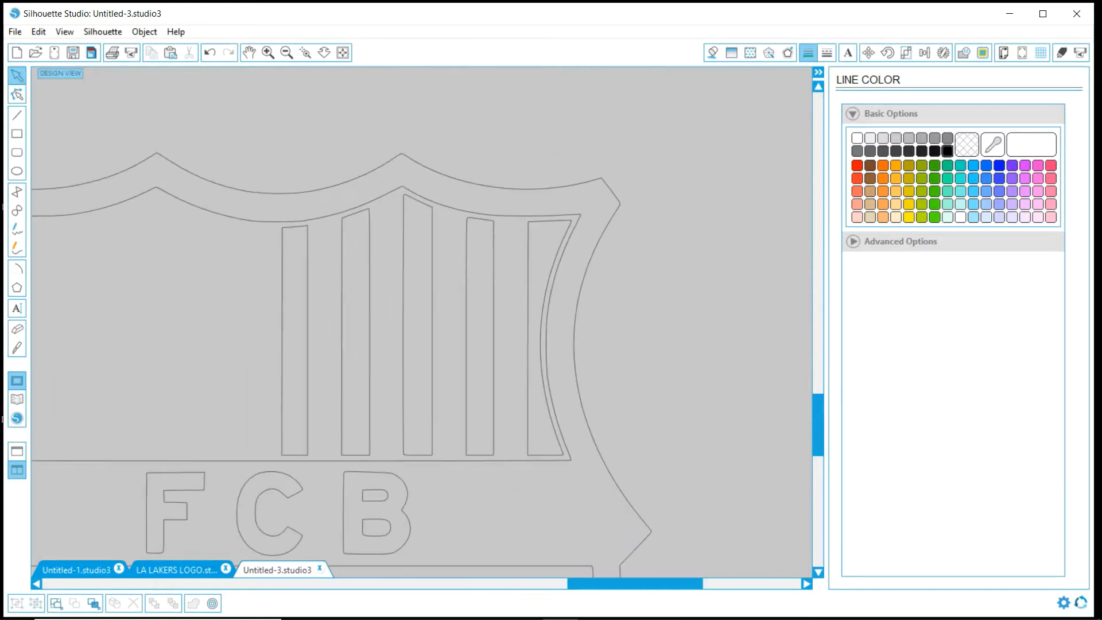
pyautogui.click(535, 344)
pyautogui.keyDown('shift'); pyautogui.click(480, 344); pyautogui.keyUp('shift')
pyautogui.keyDown('shift'); pyautogui.click(417, 344); pyautogui.keyUp('shift')
pyautogui.keyDown('shift'); pyautogui.click(355, 345); pyautogui.keyUp('shift')
pyautogui.keyDown('shift'); pyautogui.click(294, 345); pyautogui.keyUp('shift')
pyautogui.rightClick(485, 242)
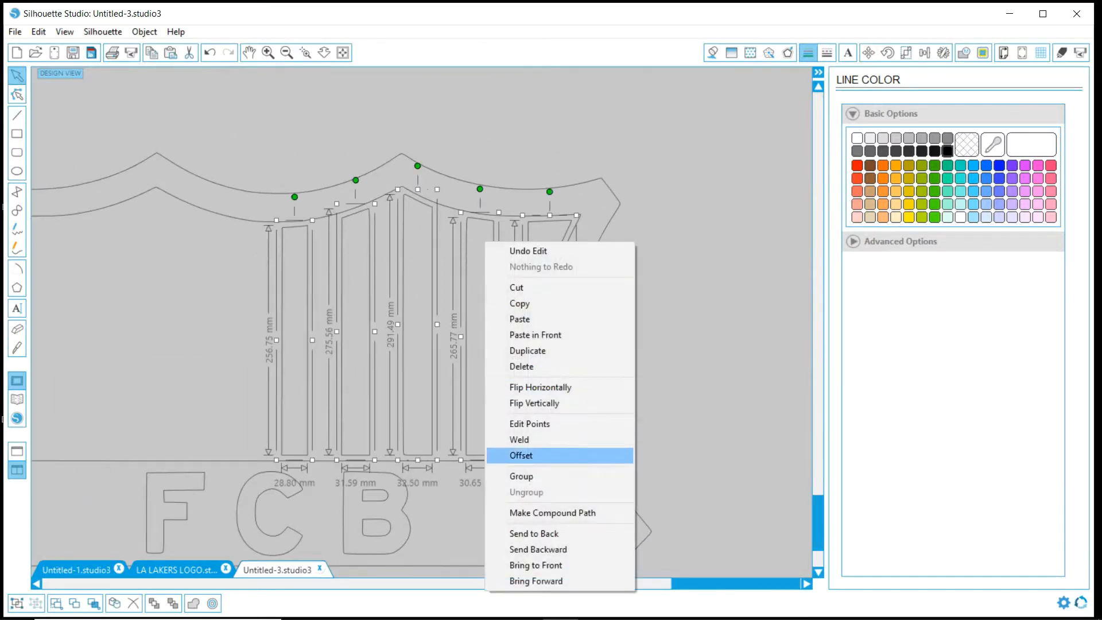
pyautogui.click(520, 513)
# - Move the combined stripes outside the crest and give them a yellow line colour and yellow fill
pyautogui.click(287, 53)
pyautogui.click(287, 53)
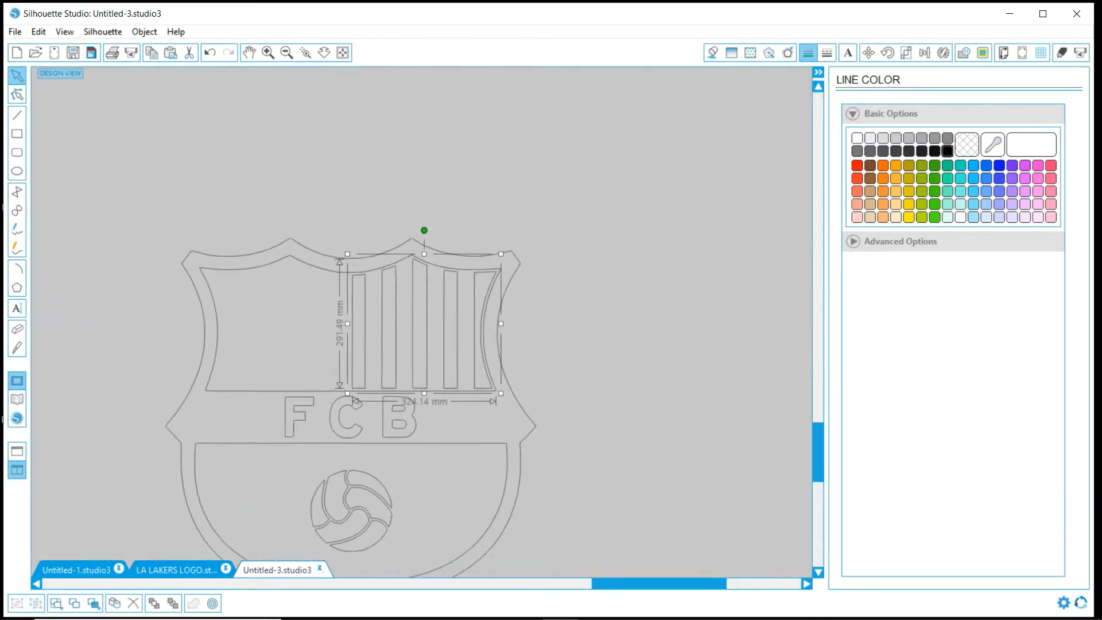
pyautogui.moveTo(421, 322); pyautogui.dragTo(680, 156)
pyautogui.click(909, 217)
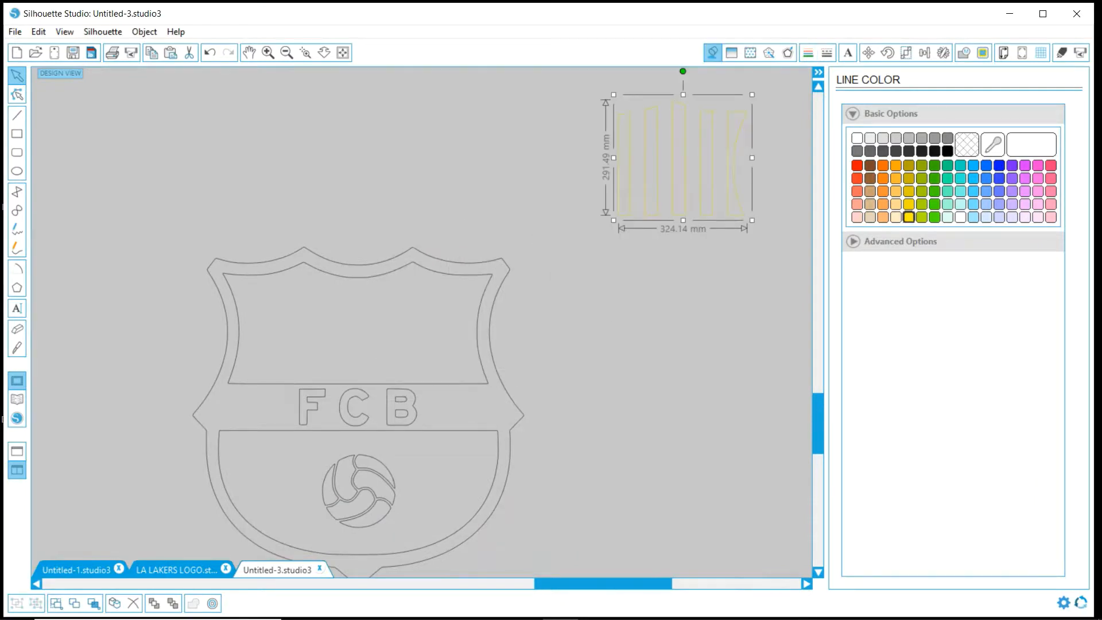
pyautogui.click(713, 53)
pyautogui.click(908, 217)
# - Make the remaining crest frame, letters and ball a compound path with light orange fill and light orange lines
pyautogui.moveTo(549, 525); pyautogui.dragTo(290, 370)
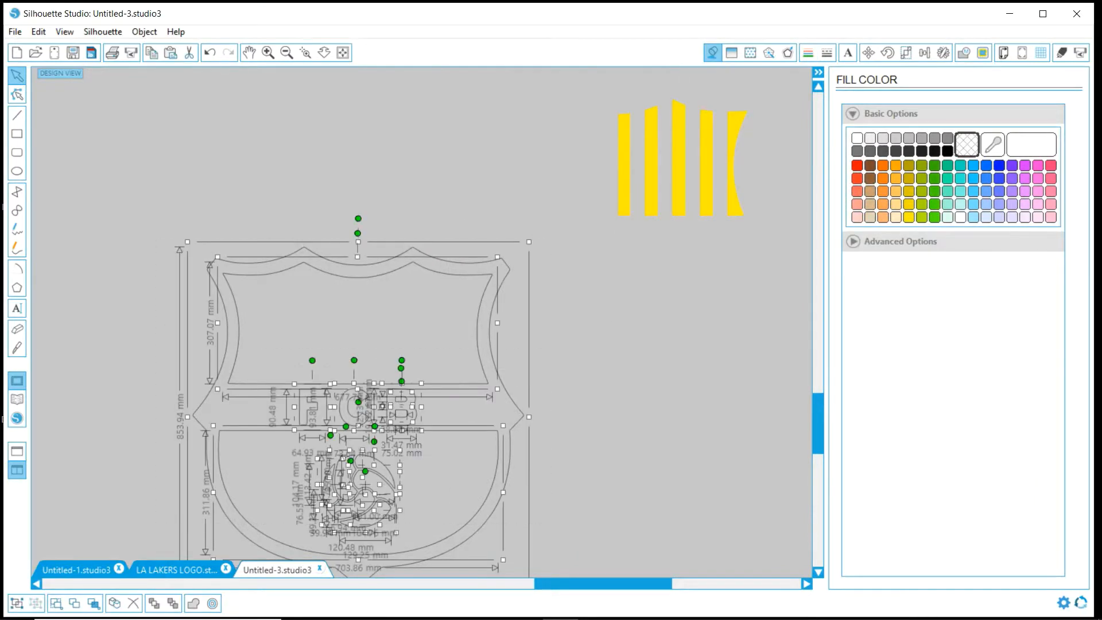
pyautogui.rightClick(307, 294)
pyautogui.click(376, 541)
pyautogui.click(883, 205)
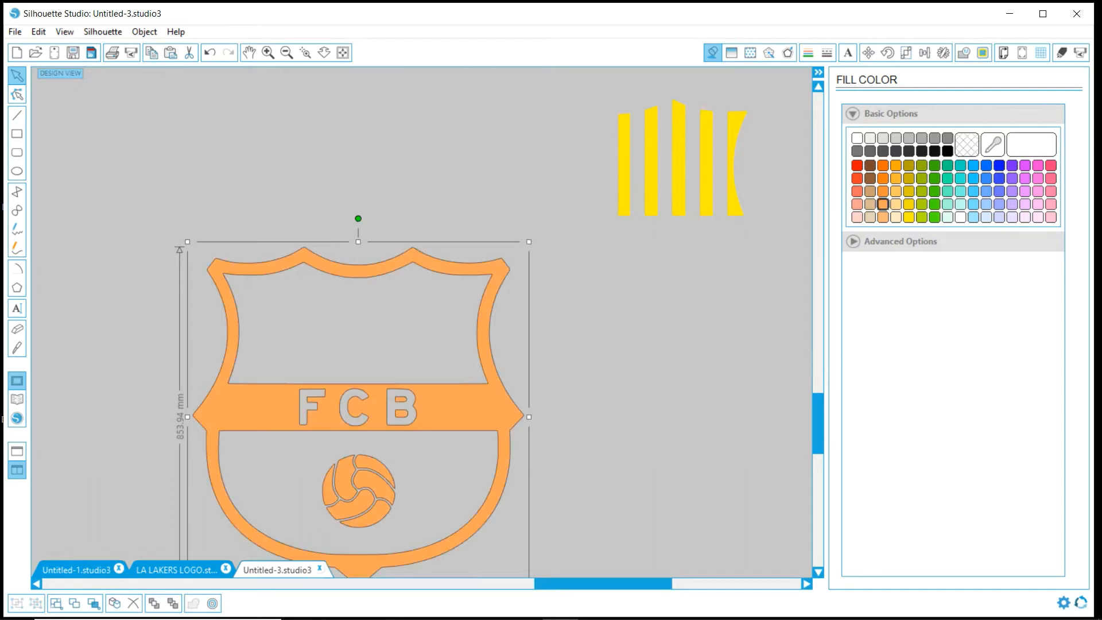
pyautogui.click(808, 53)
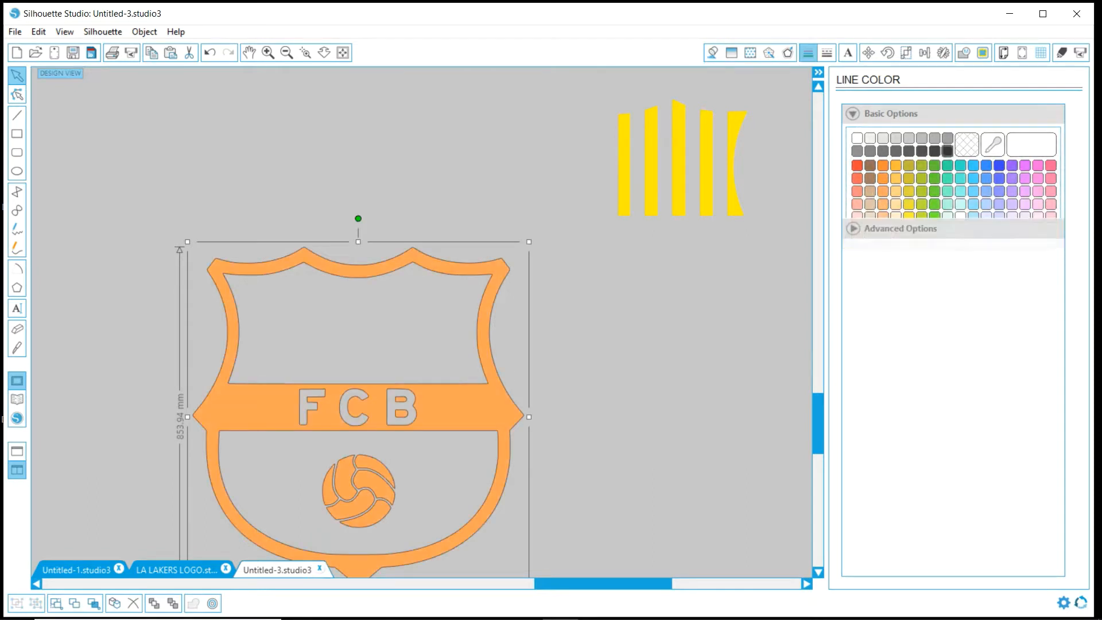
pyautogui.click(883, 205)
pyautogui.click(649, 322)
# - Move the yellow stripes back into the orange crest's upper-right panel and nudge them into line with the frame
pyautogui.moveTo(679, 166); pyautogui.dragTo(419, 338)
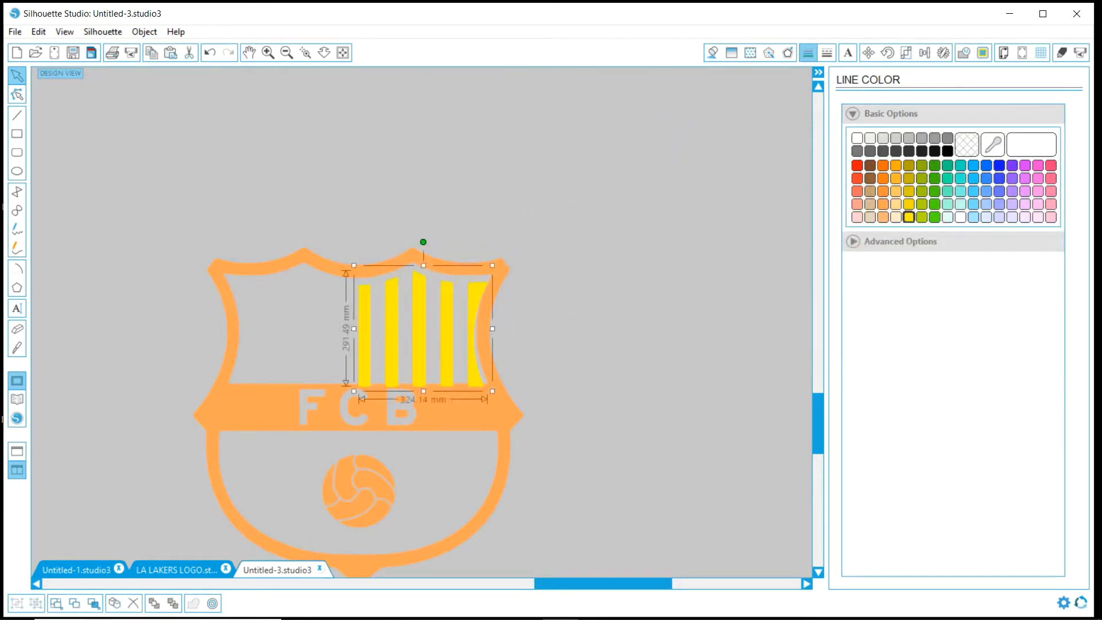
pyautogui.press('Up')
pyautogui.press('Up')
pyautogui.press('Up')
pyautogui.press('Up')
pyautogui.press('Up')
pyautogui.press('Up')
pyautogui.press('Up')
pyautogui.press('Up')
pyautogui.press('Right')
pyautogui.press('Right')
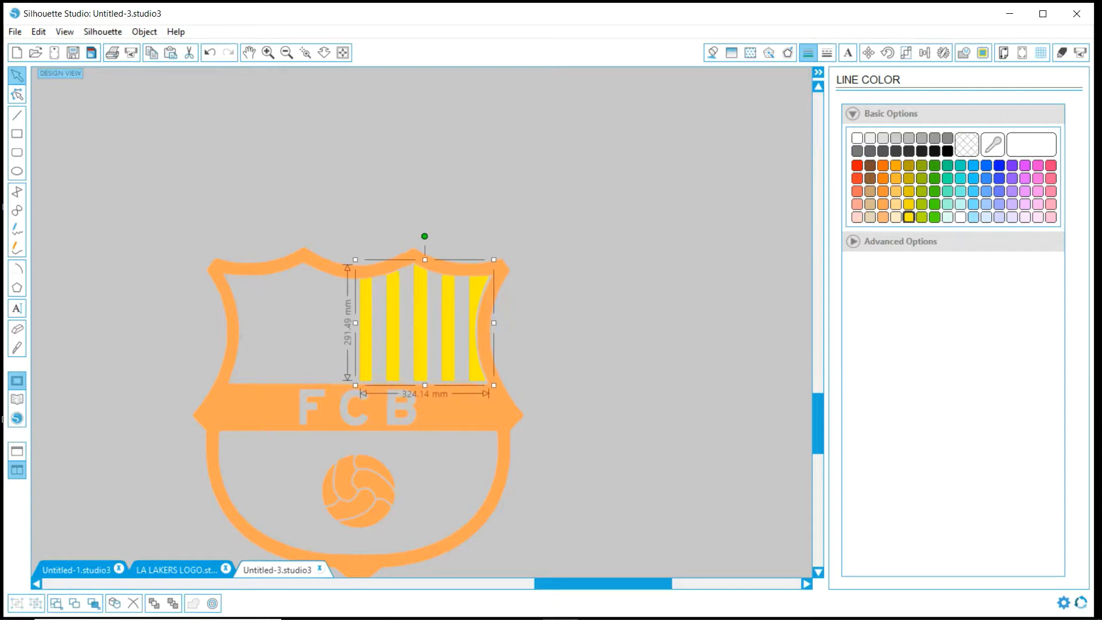
pyautogui.press('Escape')
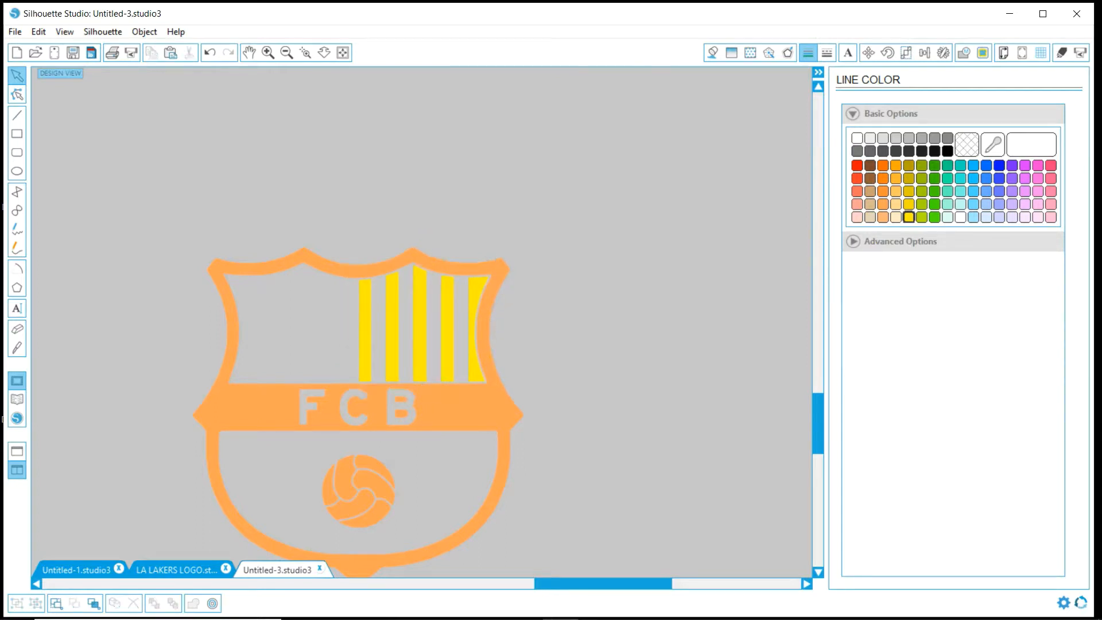
# - Move the orange crest together with its yellow stripes onto the assembled coloured crest, aligned with the black outline
pyautogui.click(287, 52)
pyautogui.click(287, 53)
pyautogui.hotkey('ctrl', 'a')
pyautogui.moveTo(393, 397); pyautogui.dragTo(266, 213)
pyautogui.moveTo(163, 77); pyautogui.dragTo(393, 326)
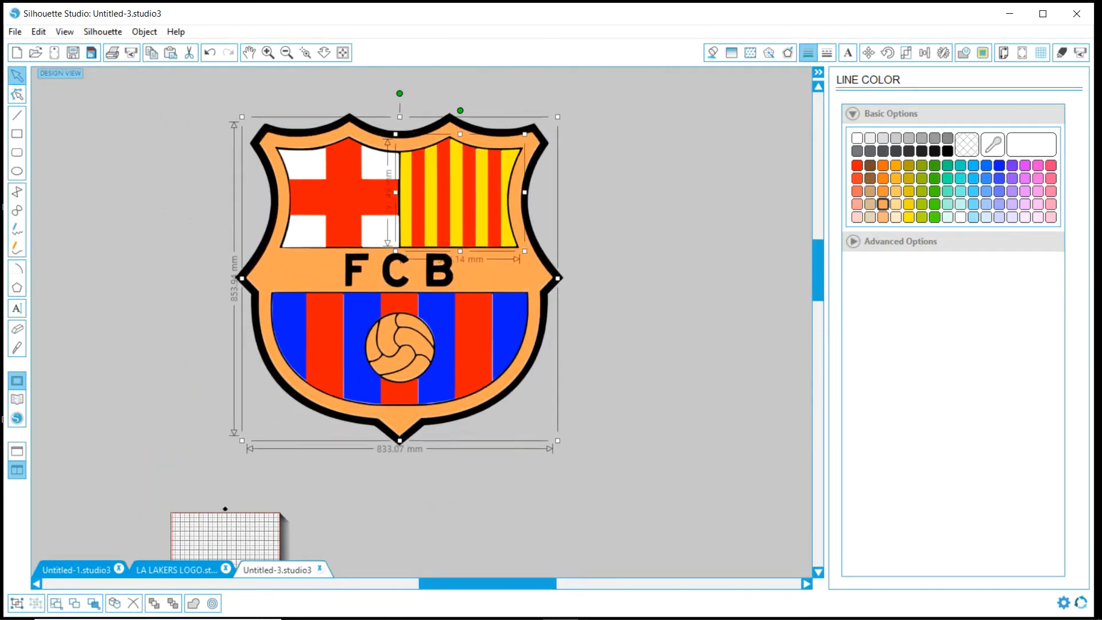
pyautogui.press('Escape')
# - Bring the original FCB crest image in from File Explorer and place it beside the assembled crest for comparison
pyautogui.moveTo(541, 619)
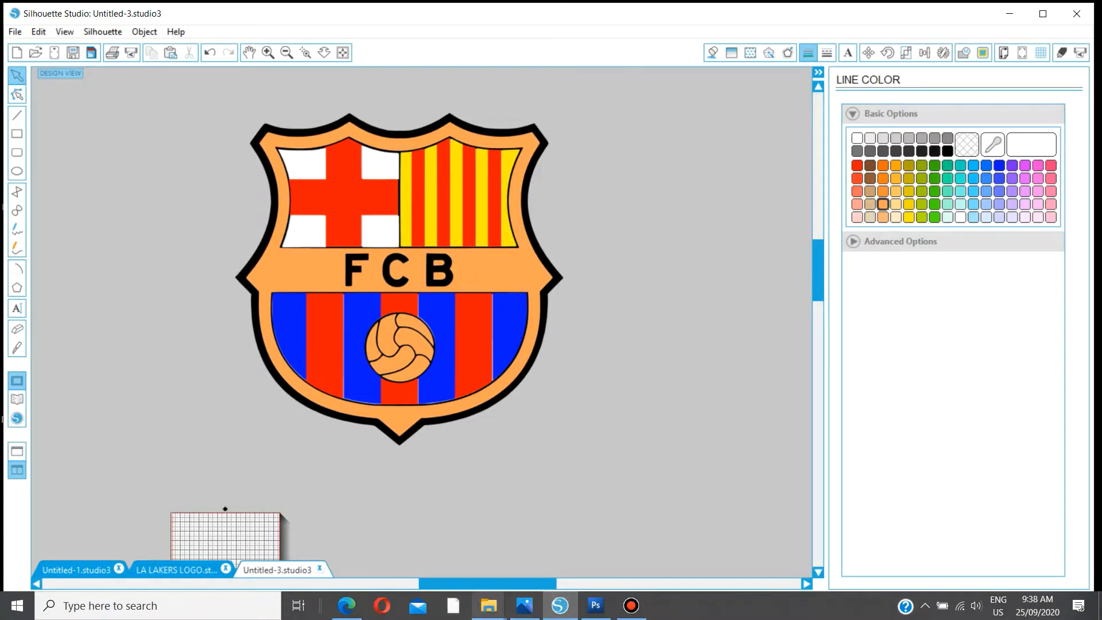
pyautogui.click(488, 608)
pyautogui.click(365, 543)
pyautogui.moveTo(413, 371); pyautogui.dragTo(246, 331)
pyautogui.click(927, 140)
pyautogui.moveTo(183, 267); pyautogui.dragTo(140, 223)
pyautogui.click(189, 333)
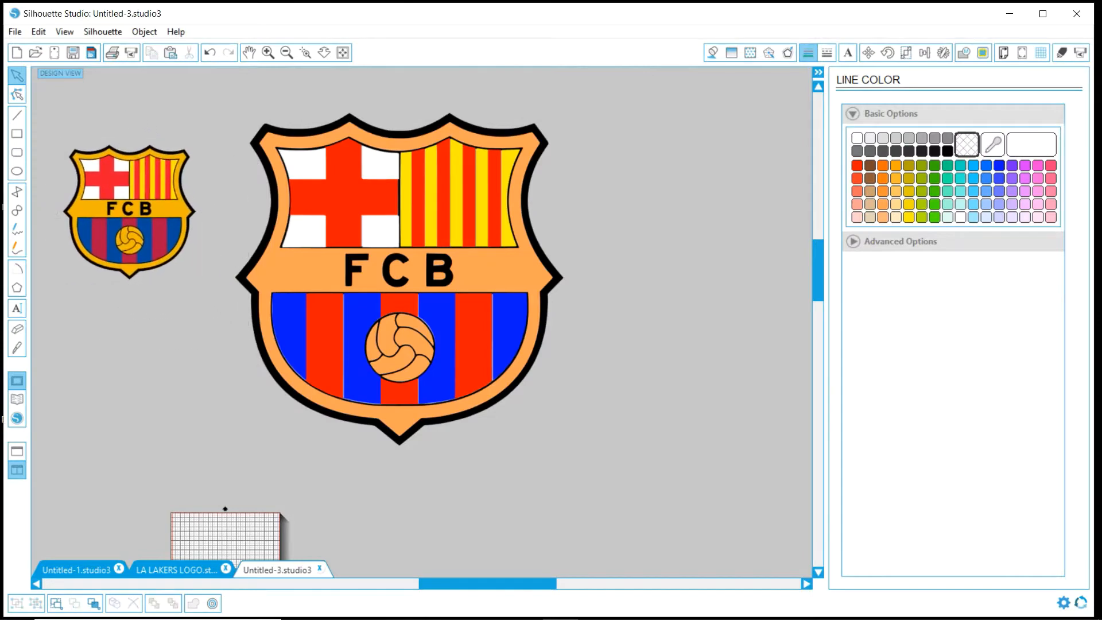
# - Save the design as FCB LOGO in the 03 CAMEO folder
pyautogui.hotkey('ctrl', 'shift', 's')
pyautogui.write('FCB ')
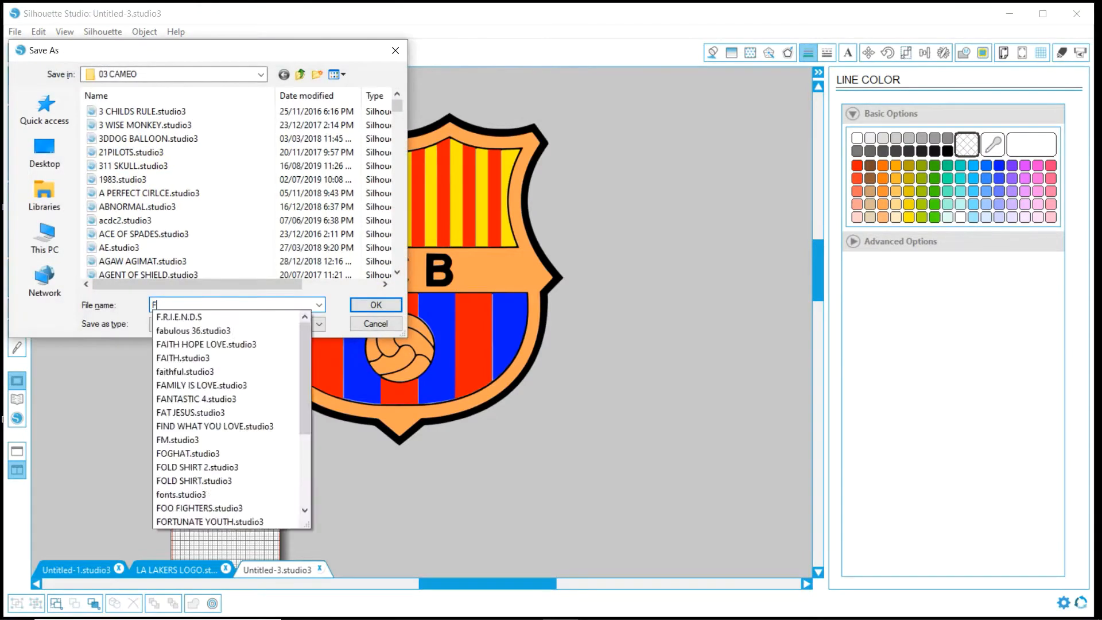
pyautogui.write('LOGO')
pyautogui.press('Return')
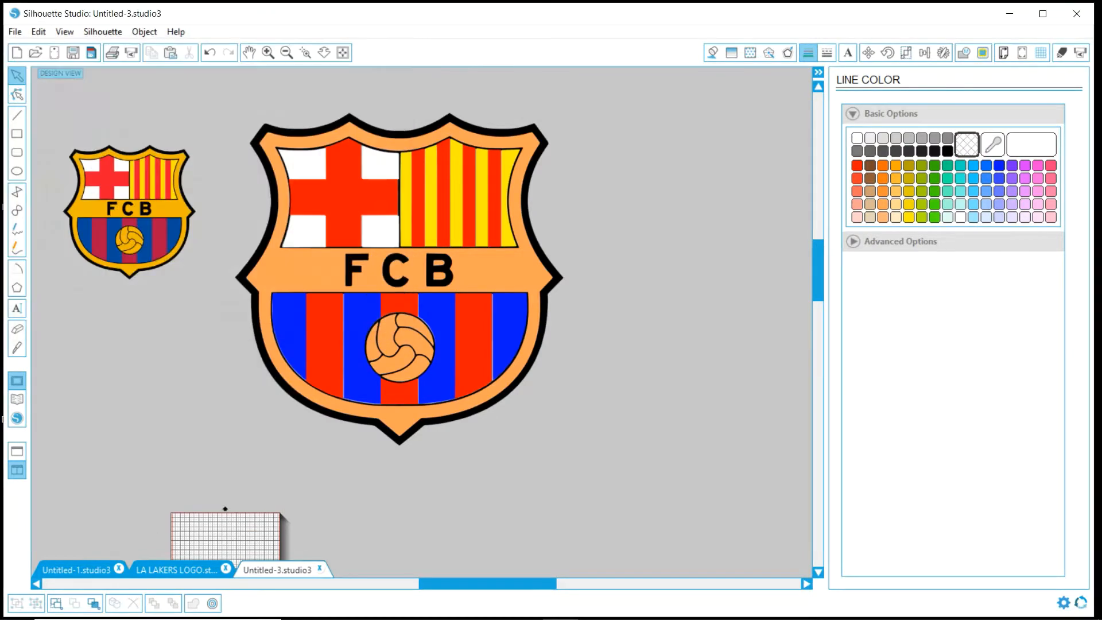